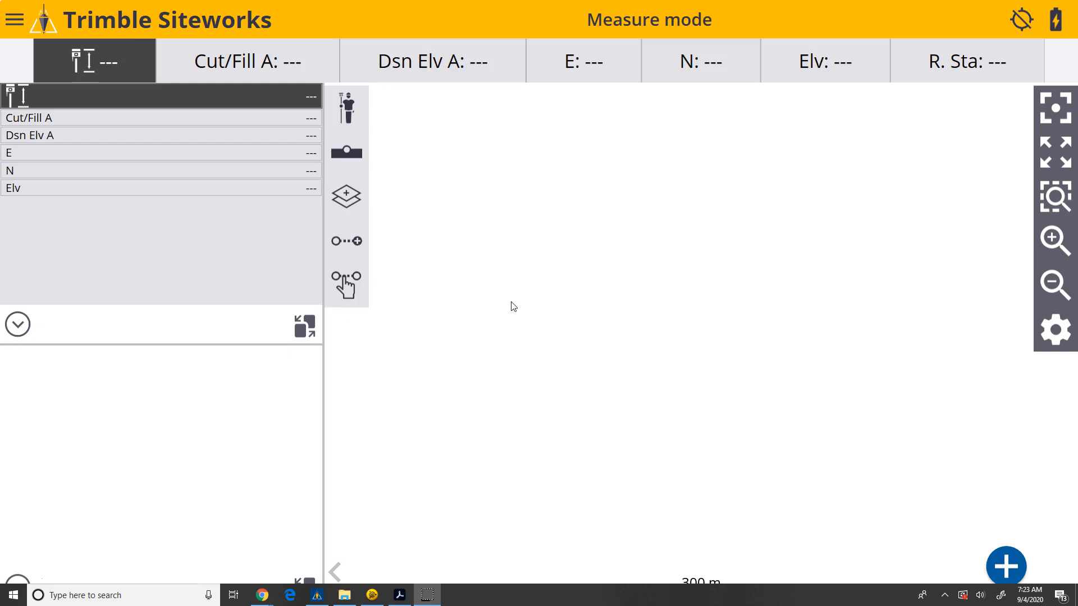
# Open the project selection screen and check the list of existing projects
pyautogui.click(454, 286)
pyautogui.click(18, 26)
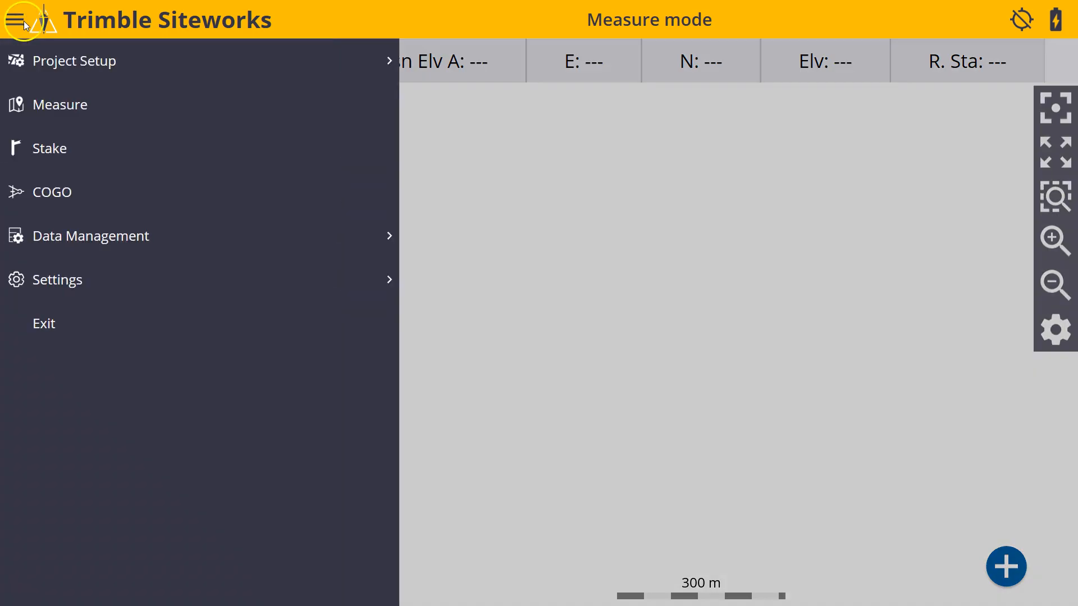
pyautogui.click(113, 60)
pyautogui.click(78, 106)
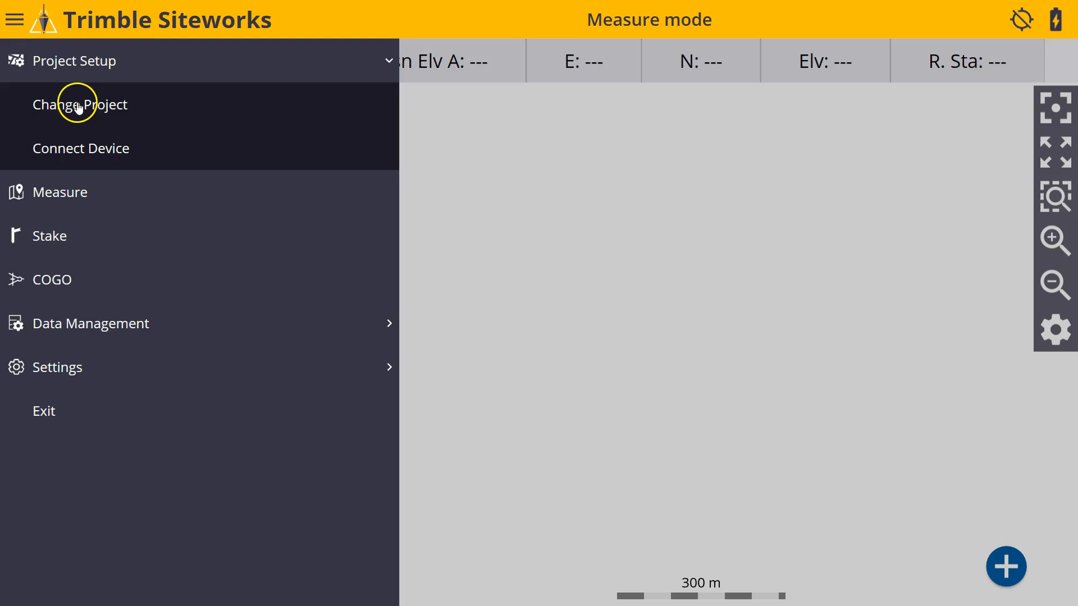
pyautogui.click(111, 107)
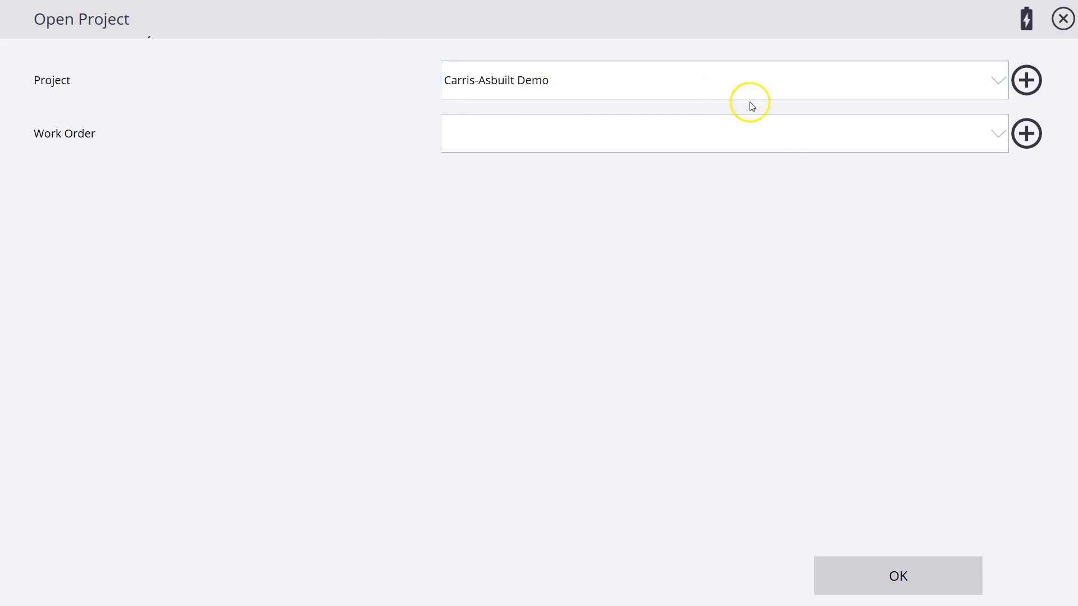
pyautogui.click(785, 92)
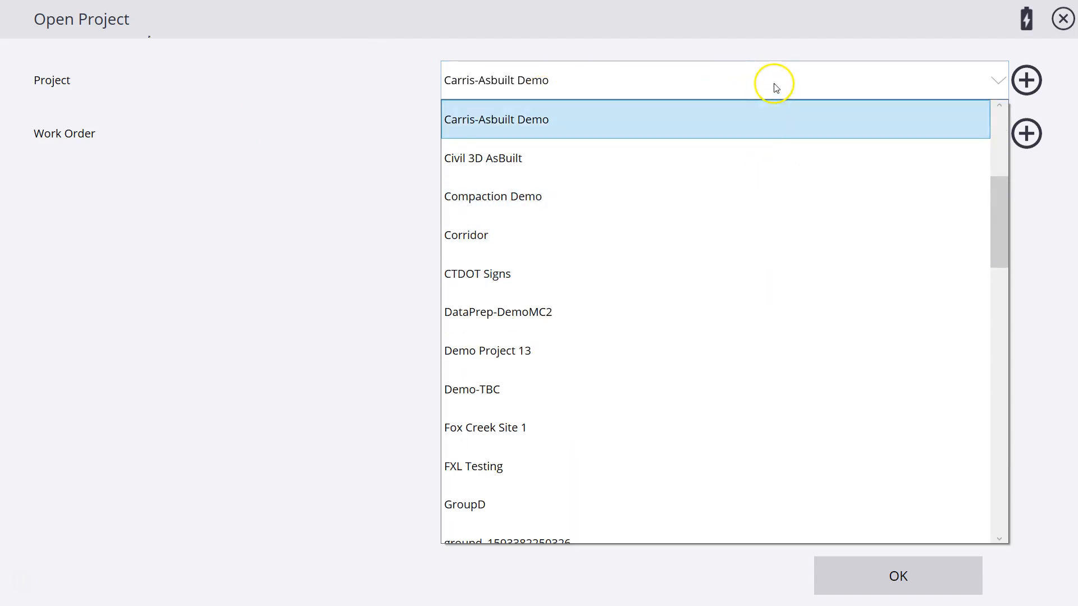
pyautogui.click(764, 55)
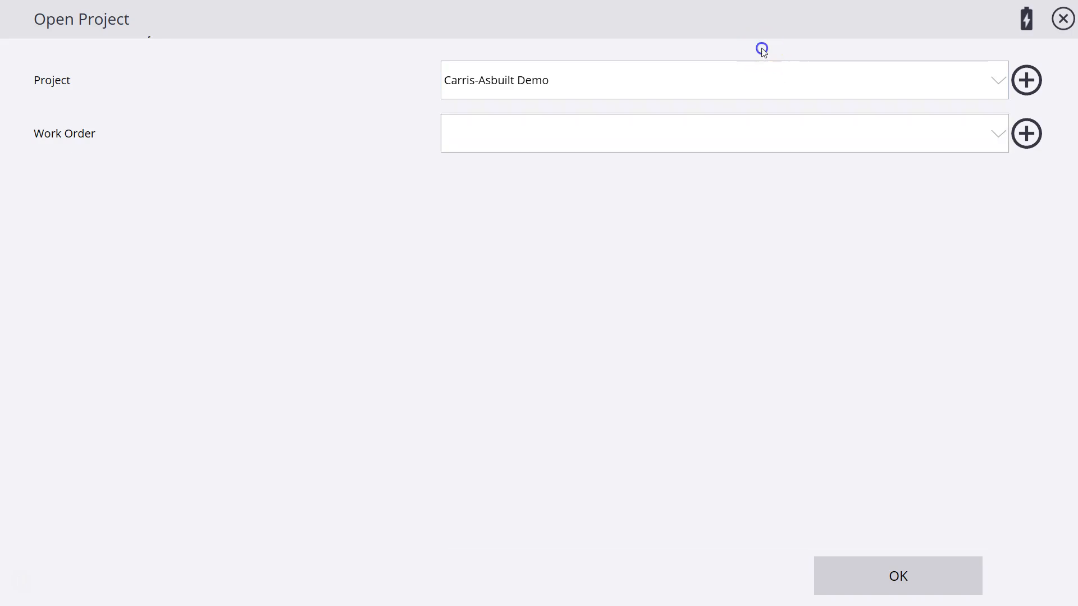
# Start a new project named CarrisAsbuilt Demo - Manual, keep its default units and coordinate settings, and proceed to the creation options
pyautogui.click(1027, 85)
pyautogui.click(585, 93)
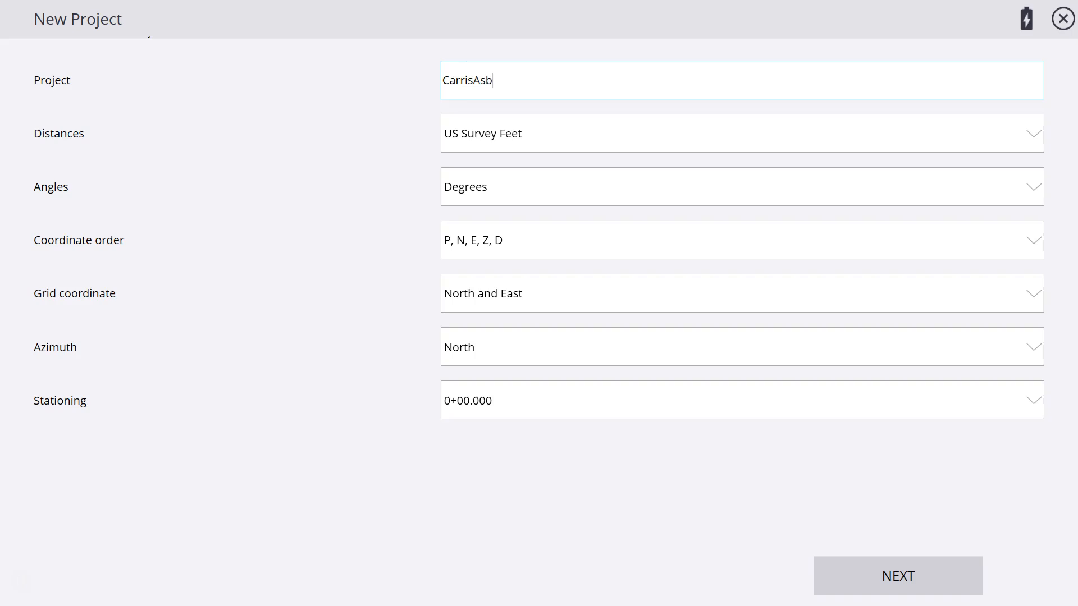
pyautogui.write('CarrisAsbuilt Demo - Manual')
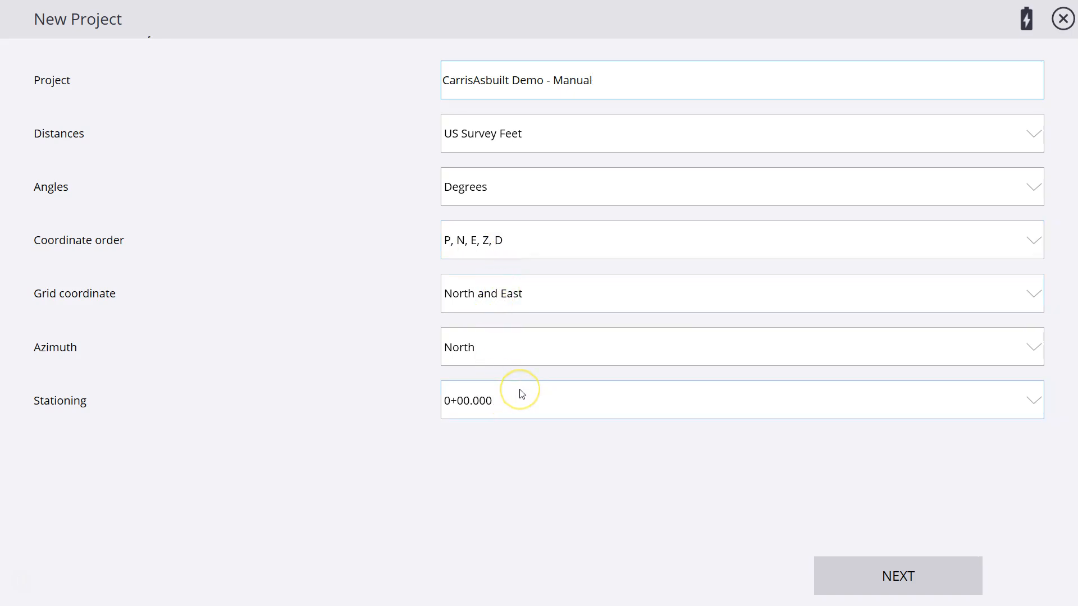
pyautogui.click(924, 582)
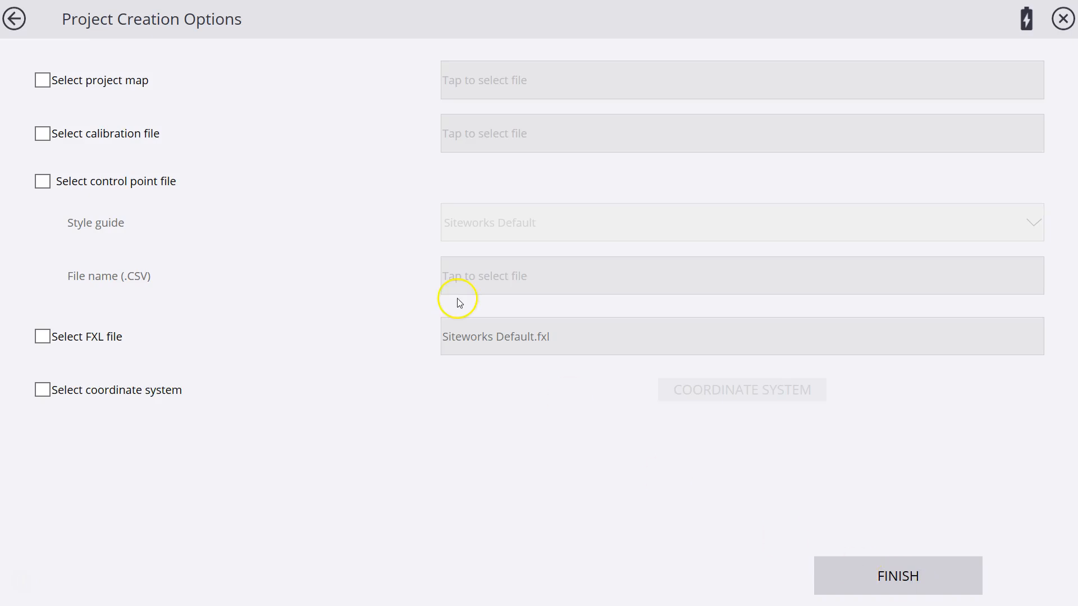
# Assign As-Built.dxf from the Trimble Siteworks Asbuilt Training folder as the project map
pyautogui.click(42, 81)
pyautogui.click(463, 85)
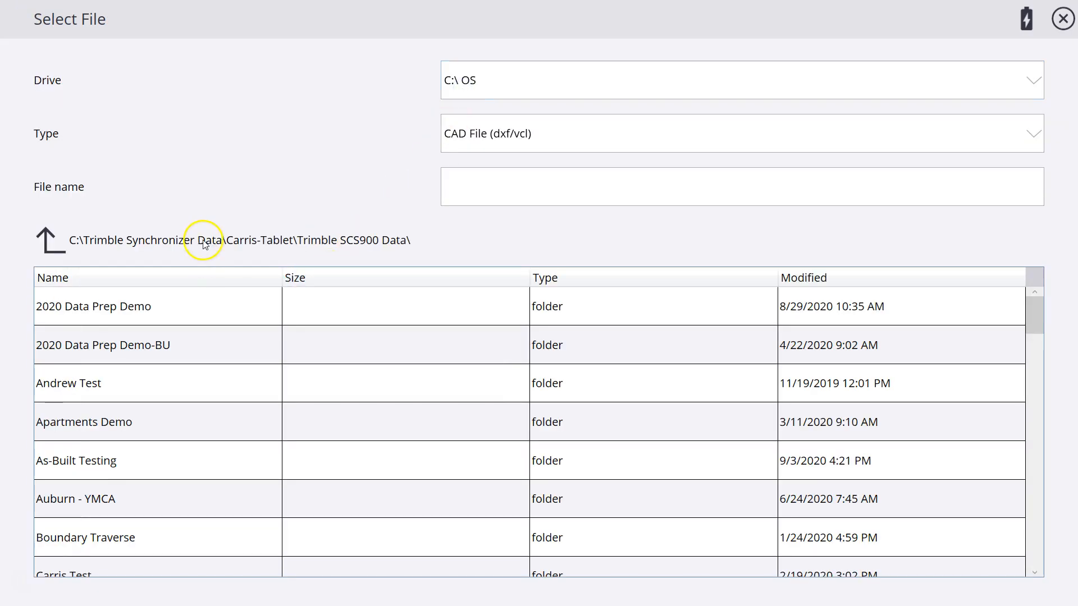
pyautogui.click(49, 247)
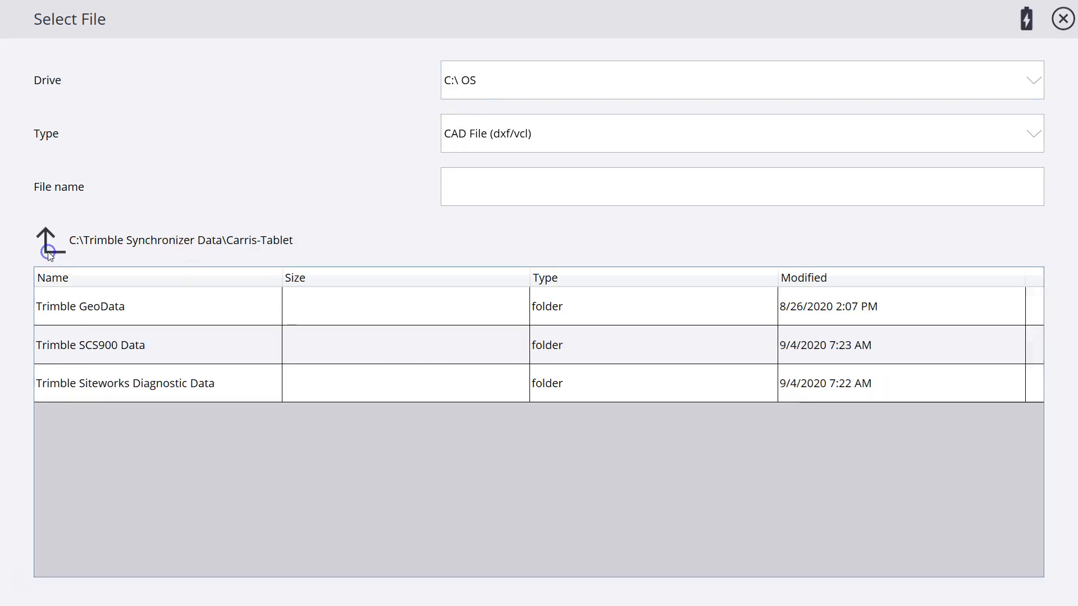
pyautogui.click(48, 246)
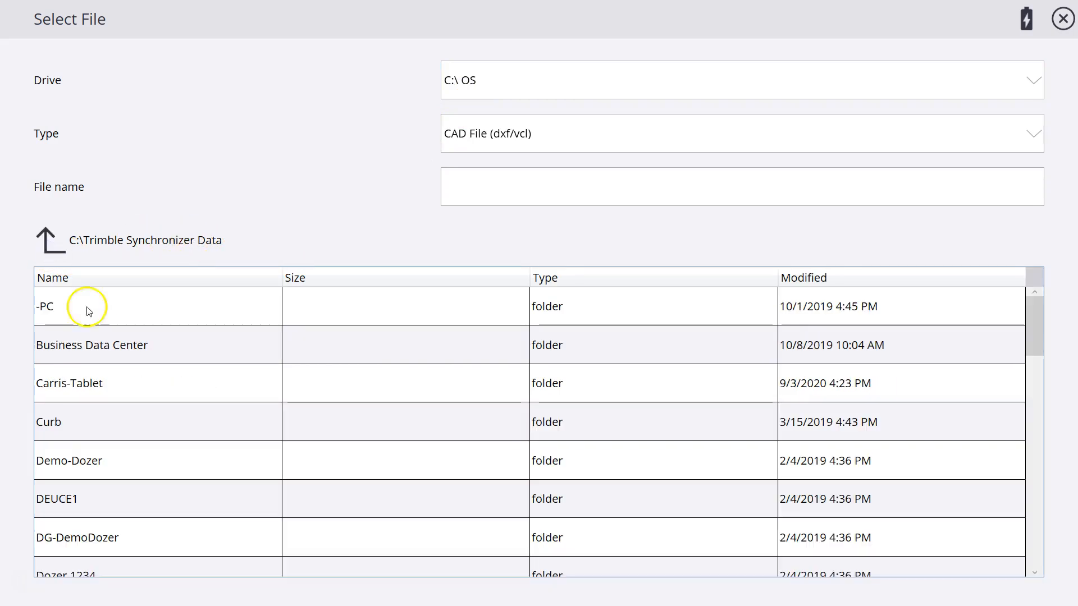
pyautogui.scroll(-8, 197, 432)
pyautogui.click(160, 425)
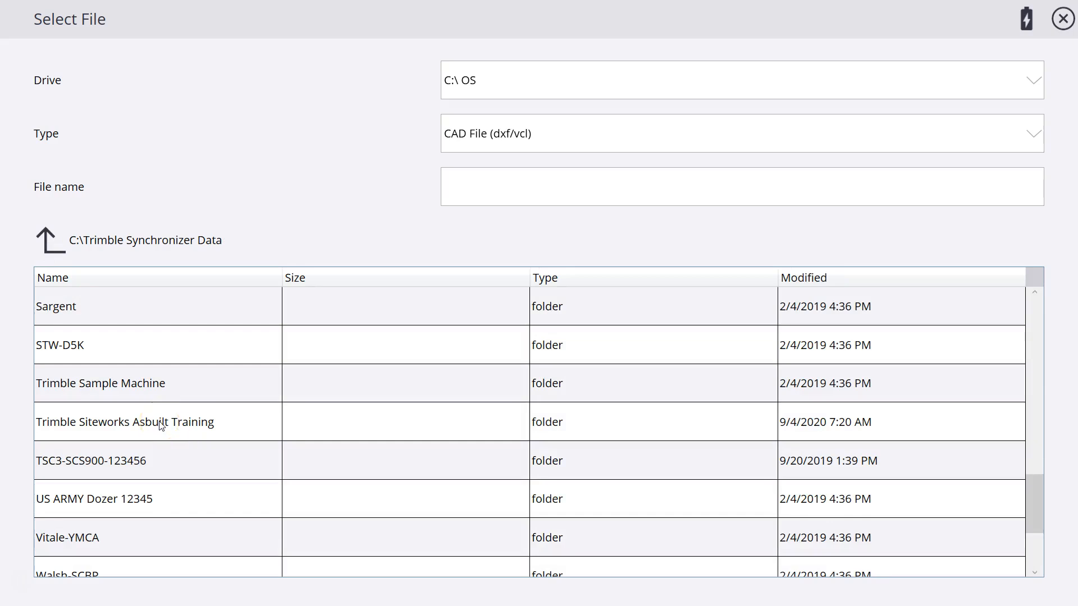
pyautogui.click(156, 430)
pyautogui.click(158, 427)
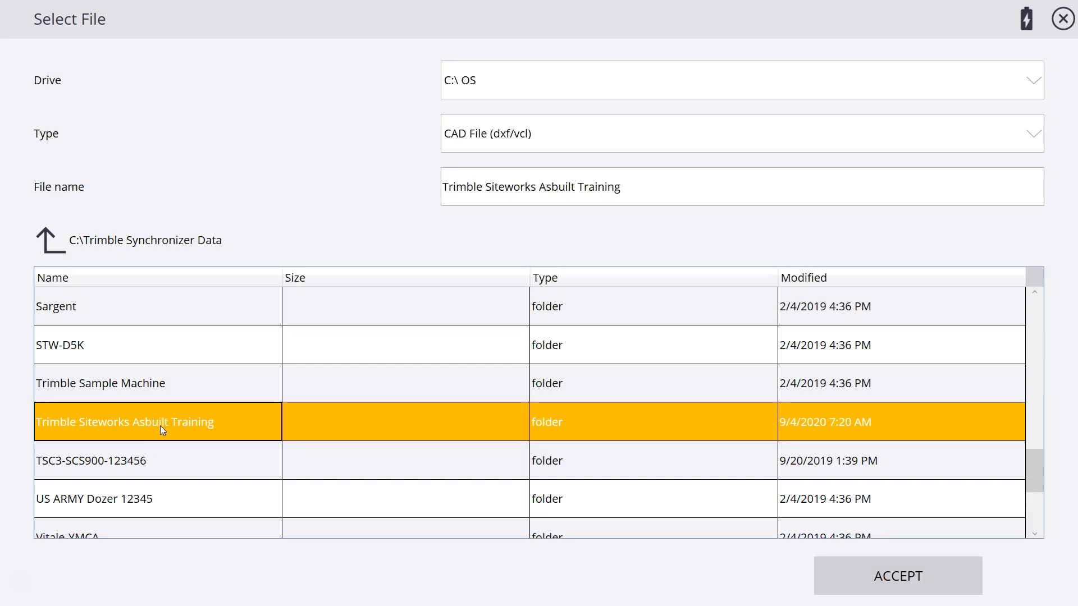
pyautogui.click(816, 572)
pyautogui.click(66, 308)
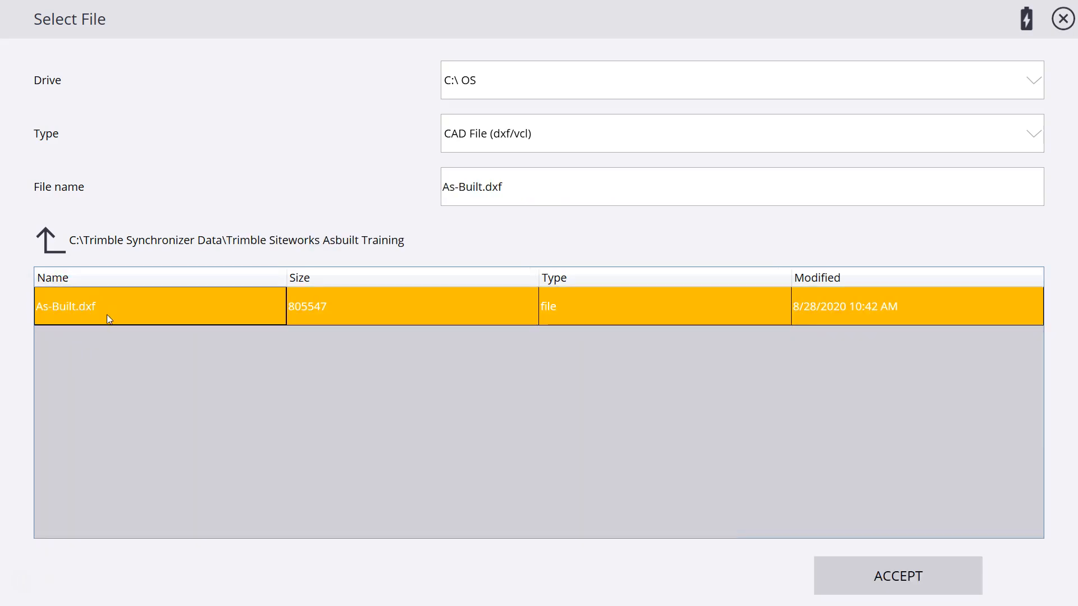
pyautogui.click(898, 574)
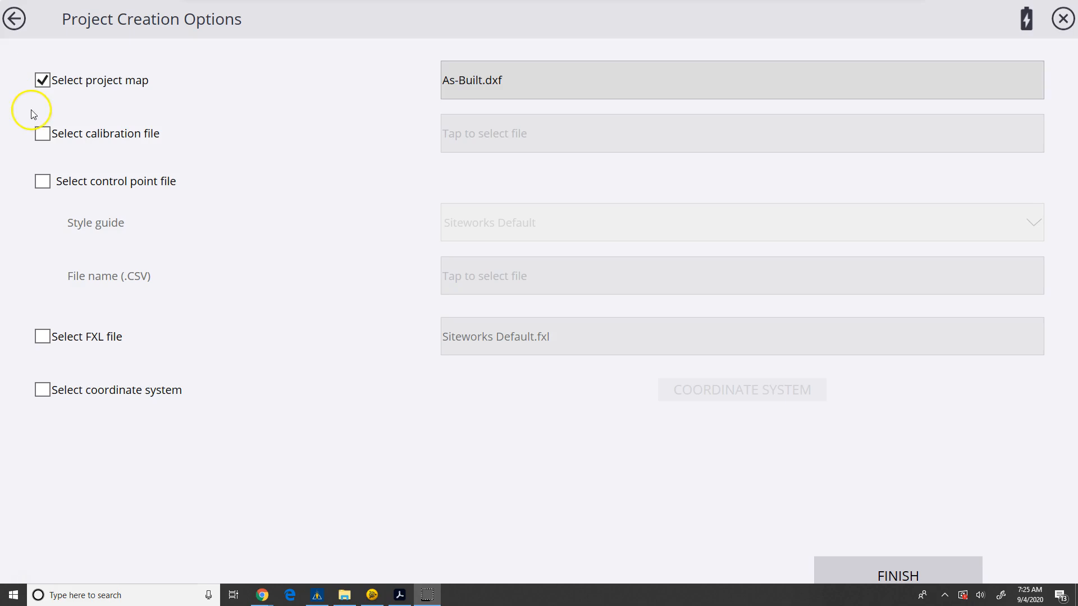
# Assign Carris-Asbuilt Demo.dc as the calibration file and Carris-Asbuilt Demo - ControlPoints.office.csv as the control point file
pyautogui.click(42, 134)
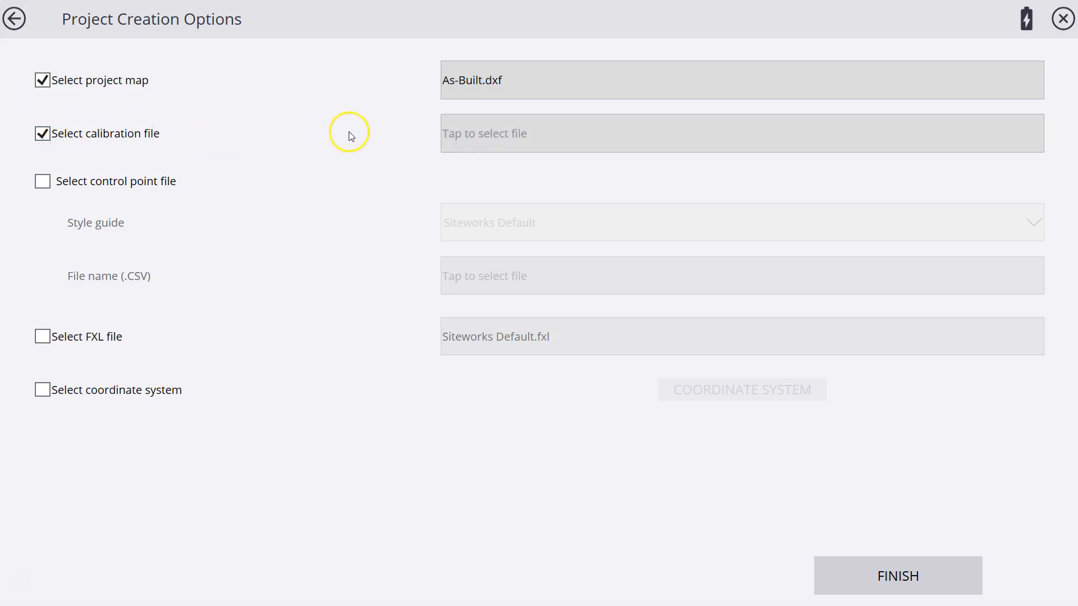
pyautogui.click(461, 134)
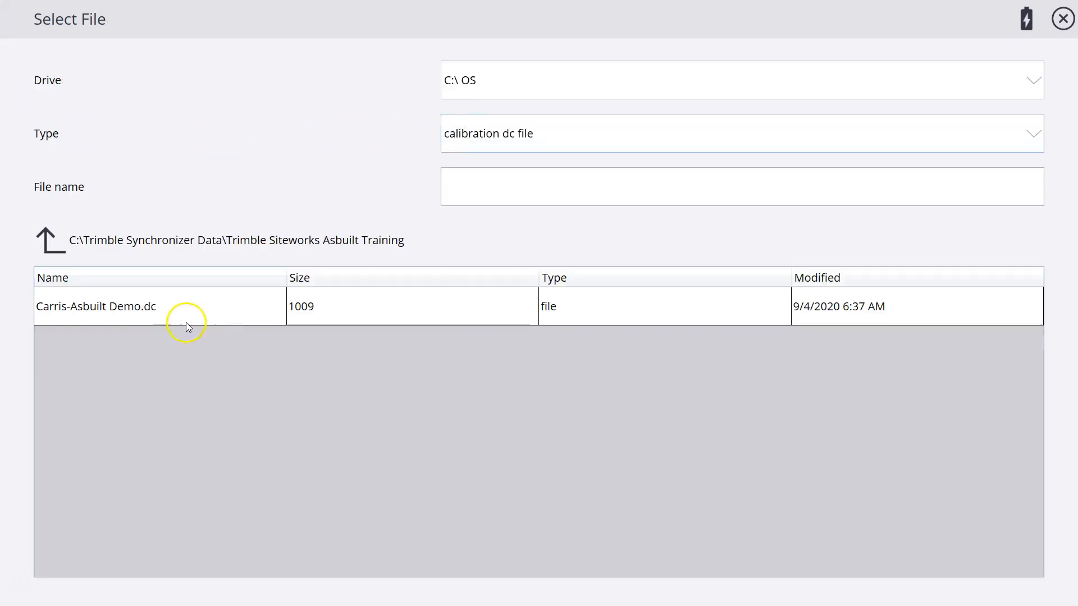
pyautogui.click(88, 319)
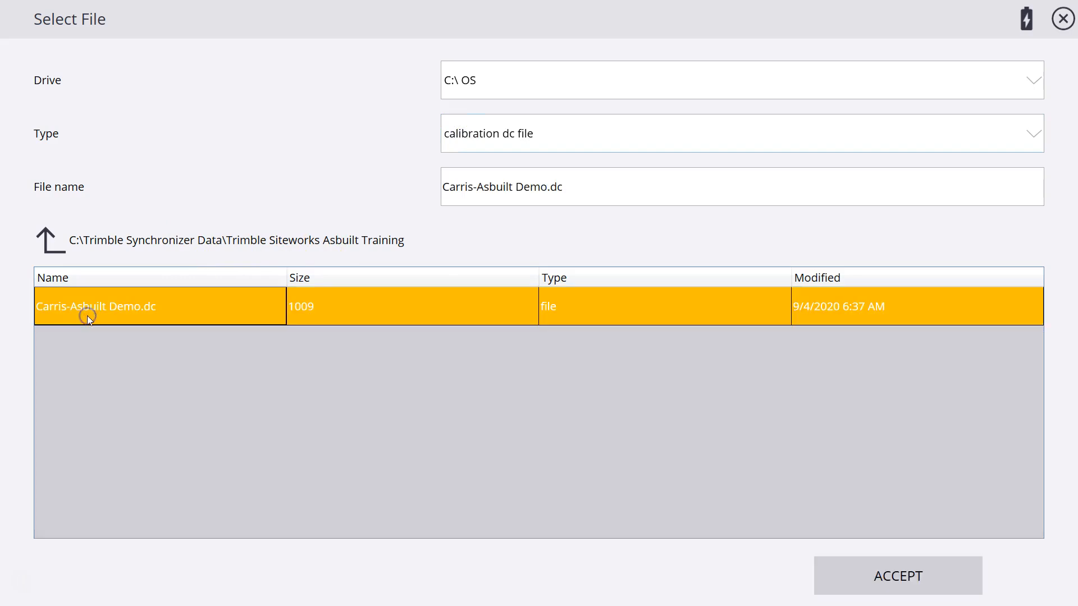
pyautogui.click(861, 573)
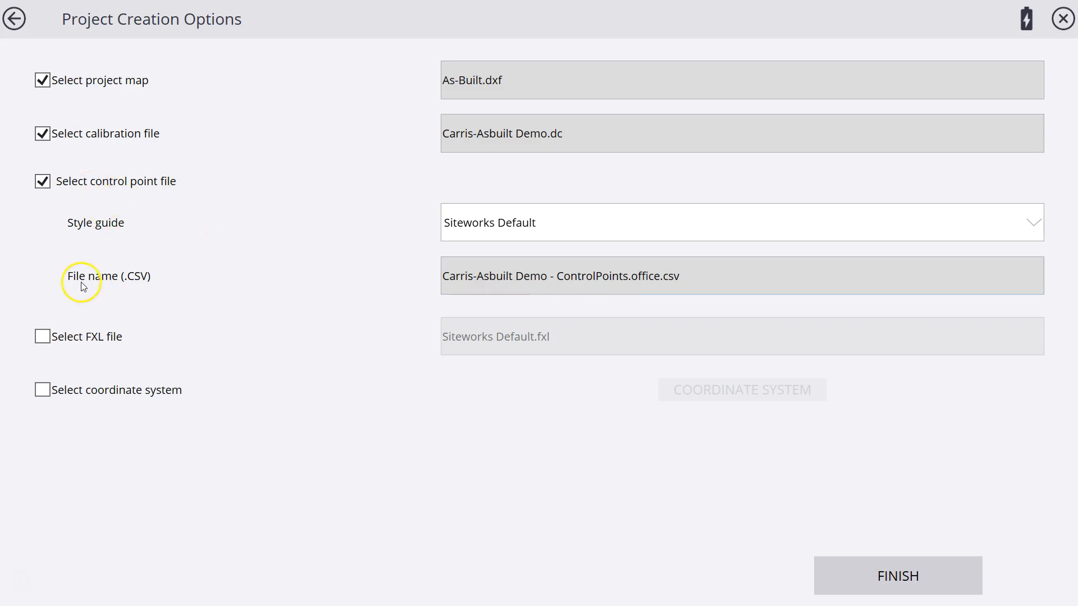
# Check which style guides are available for the control point file
pyautogui.click(550, 233)
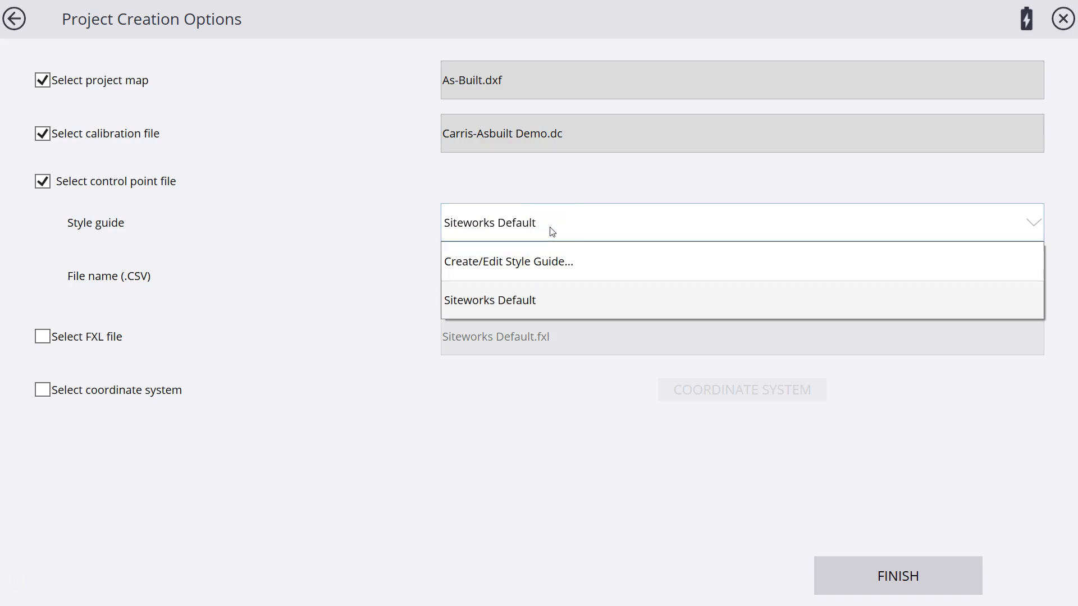
pyautogui.click(551, 231)
pyautogui.click(548, 233)
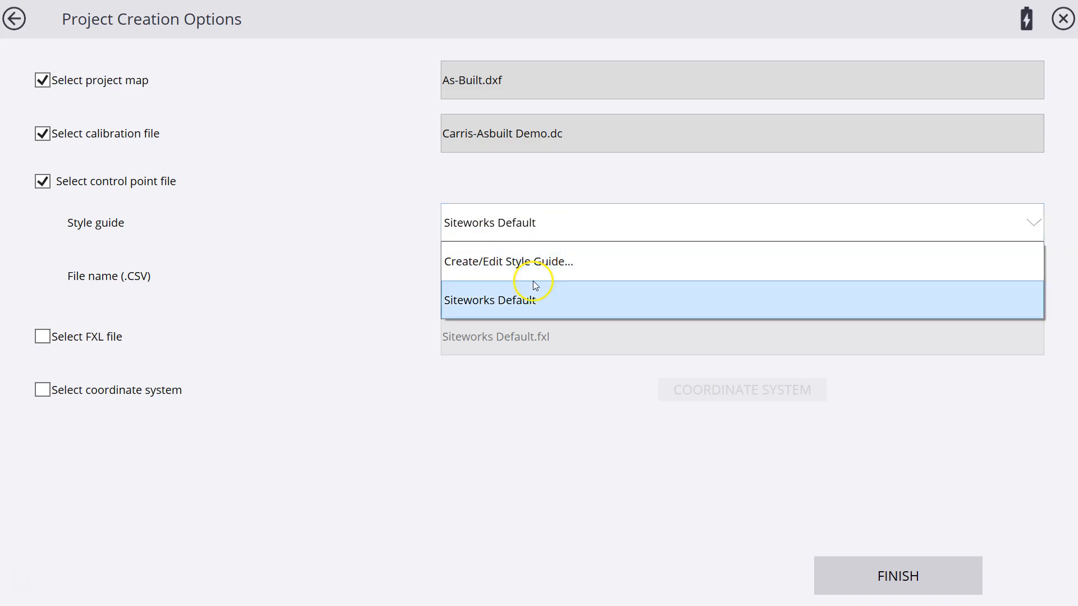
pyautogui.click(548, 224)
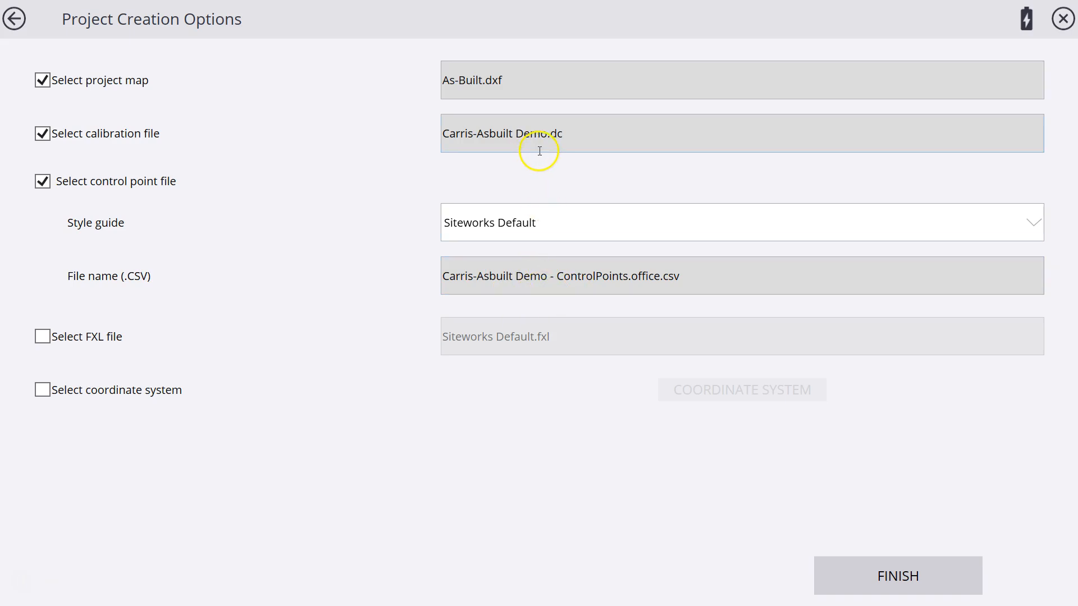
# Assign Asbuilt Basic.fxl from the Trimble Siteworks Asbuilt Training folder as the project's FXL file
pyautogui.click(42, 338)
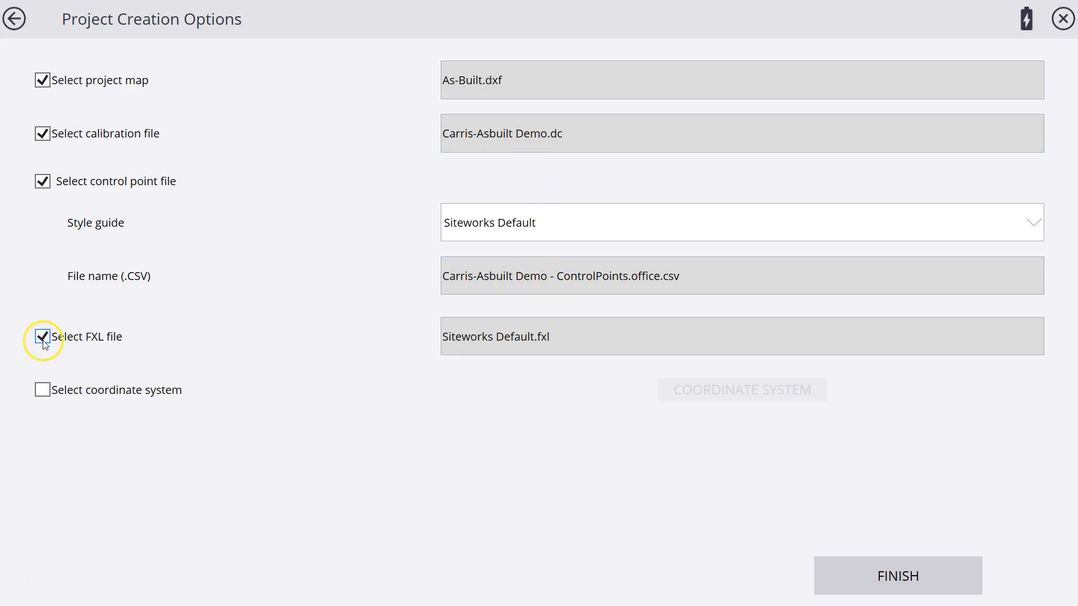
pyautogui.click(481, 331)
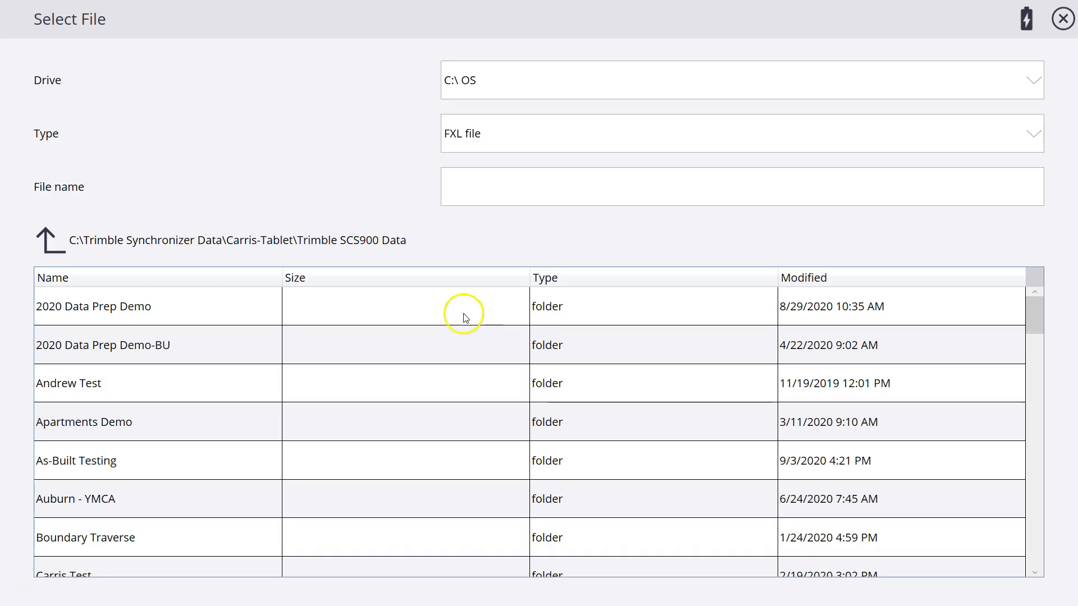
pyautogui.click(50, 242)
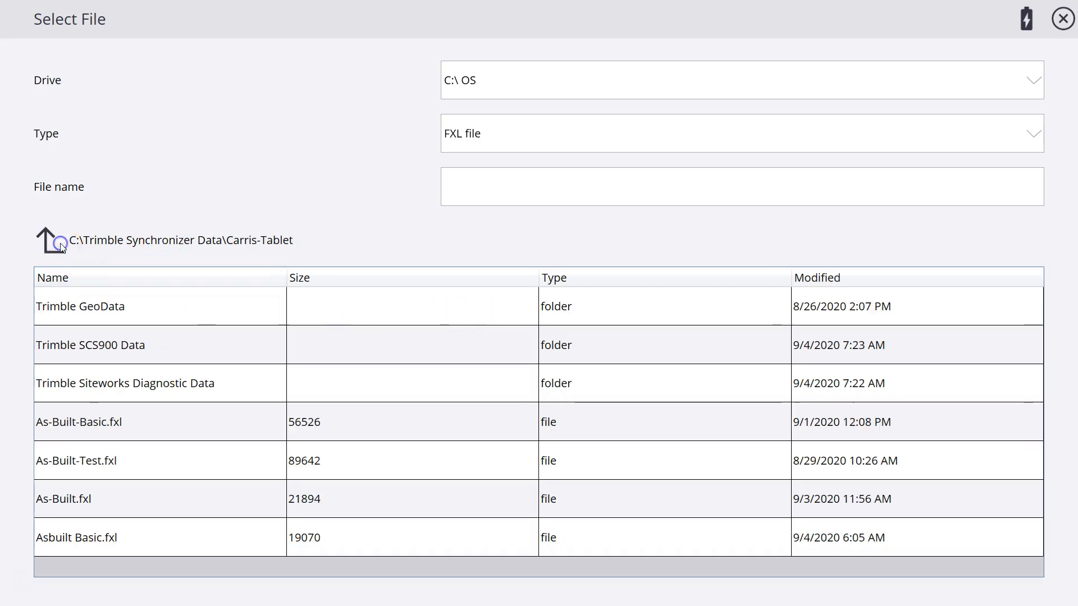
pyautogui.click(60, 244)
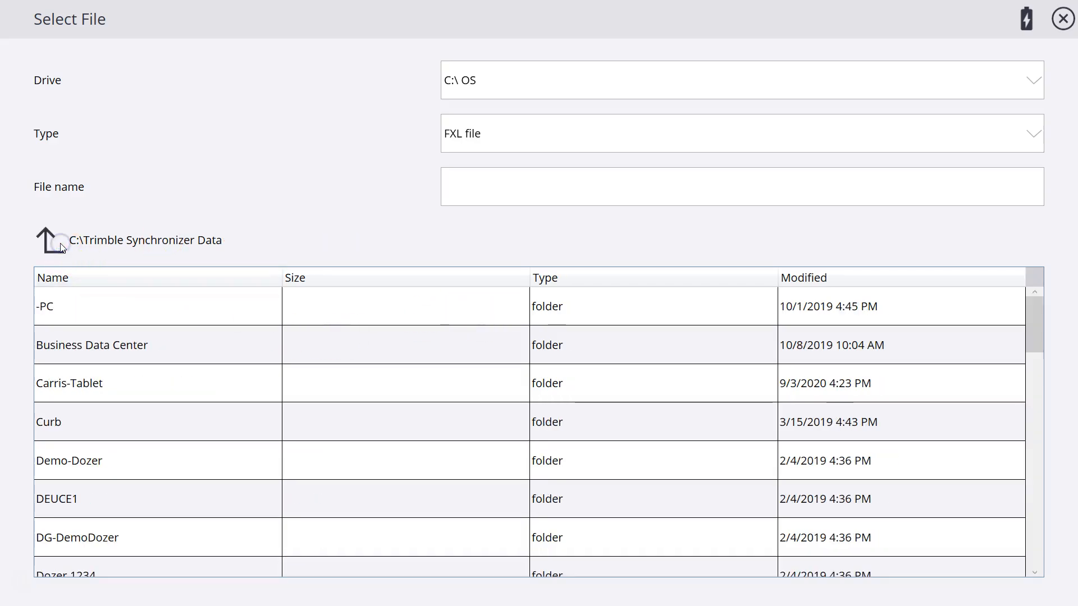
pyautogui.scroll(-10, 129, 437)
pyautogui.scroll(5, 132, 418)
pyautogui.doubleClick(128, 422)
pyautogui.click(81, 309)
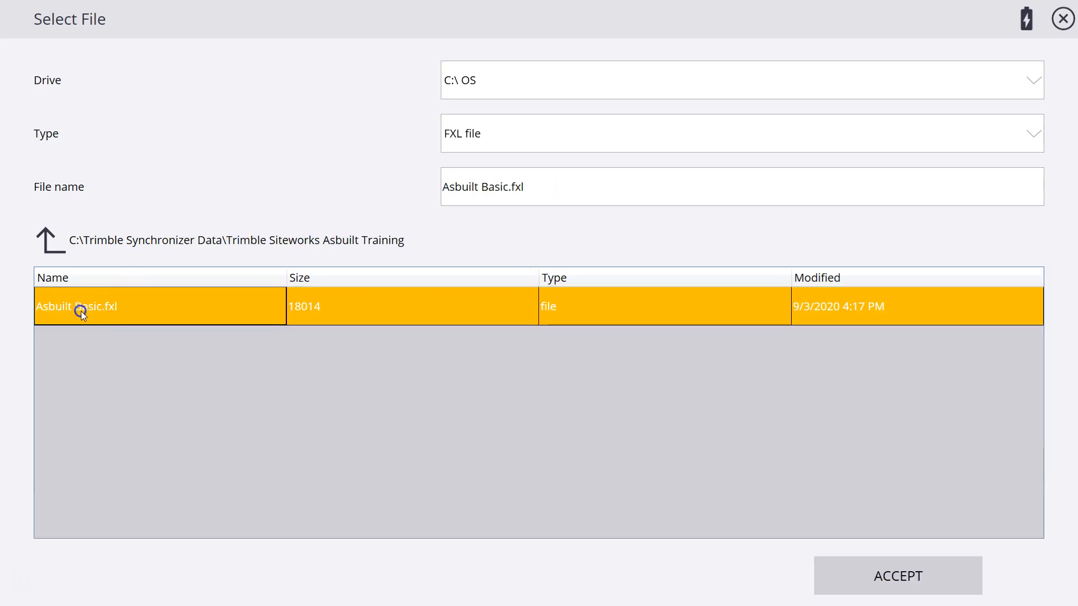
pyautogui.click(911, 578)
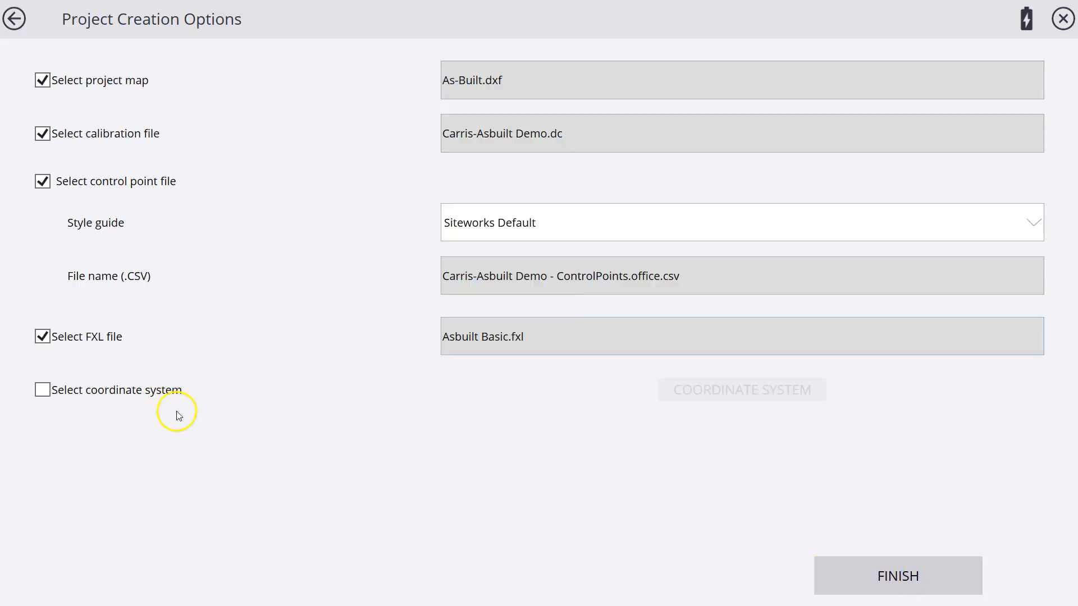
# Try the United States/State Plane 1983 coordinate system with zone Virginia North 4501, and switch back to using the calibration file
pyautogui.click(43, 394)
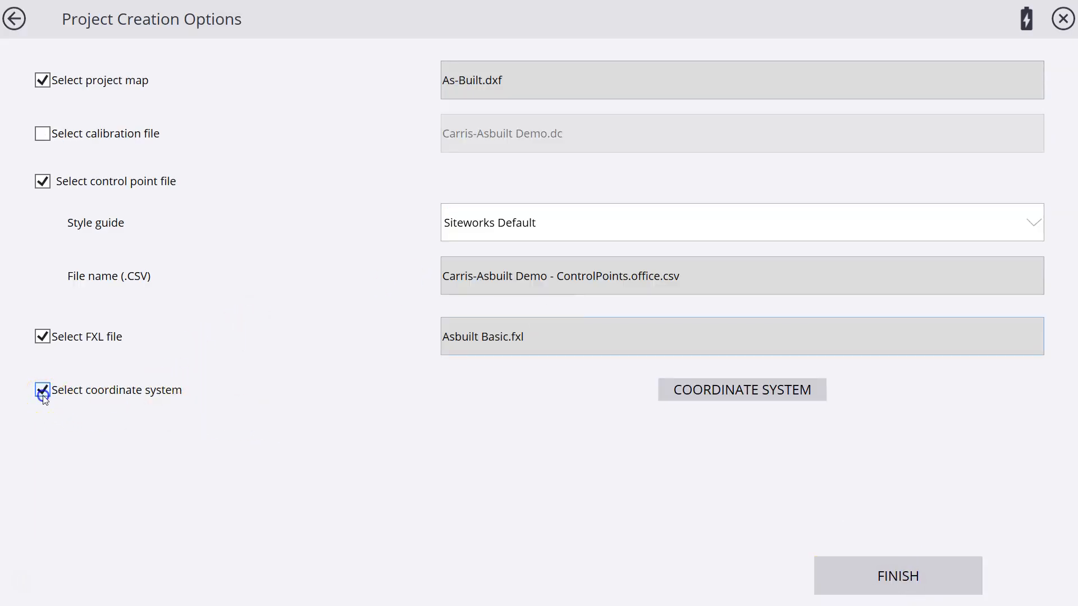
pyautogui.click(708, 398)
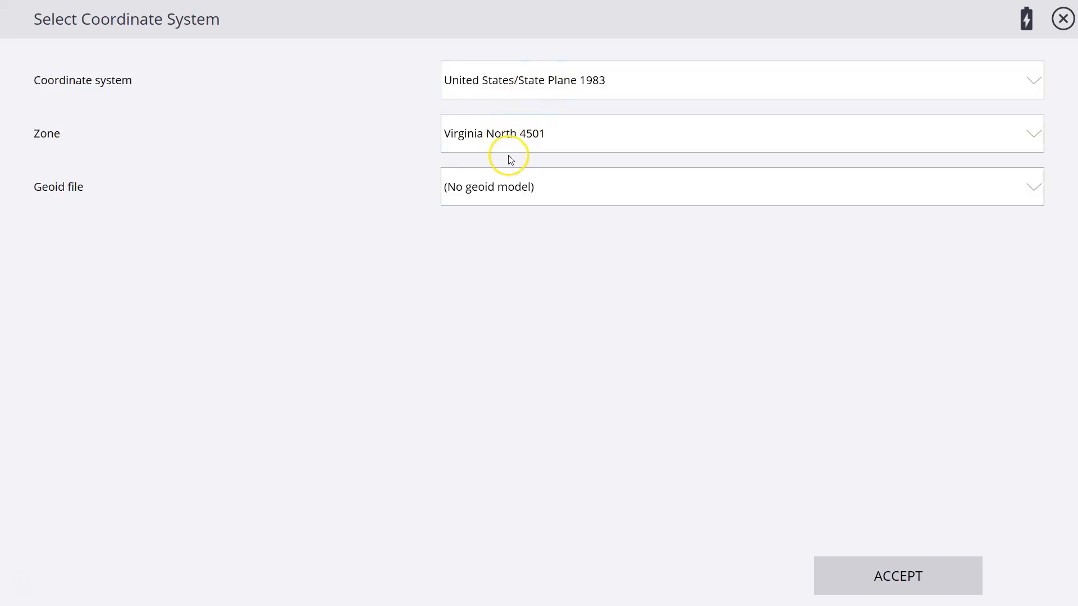
pyautogui.click(961, 577)
pyautogui.click(43, 390)
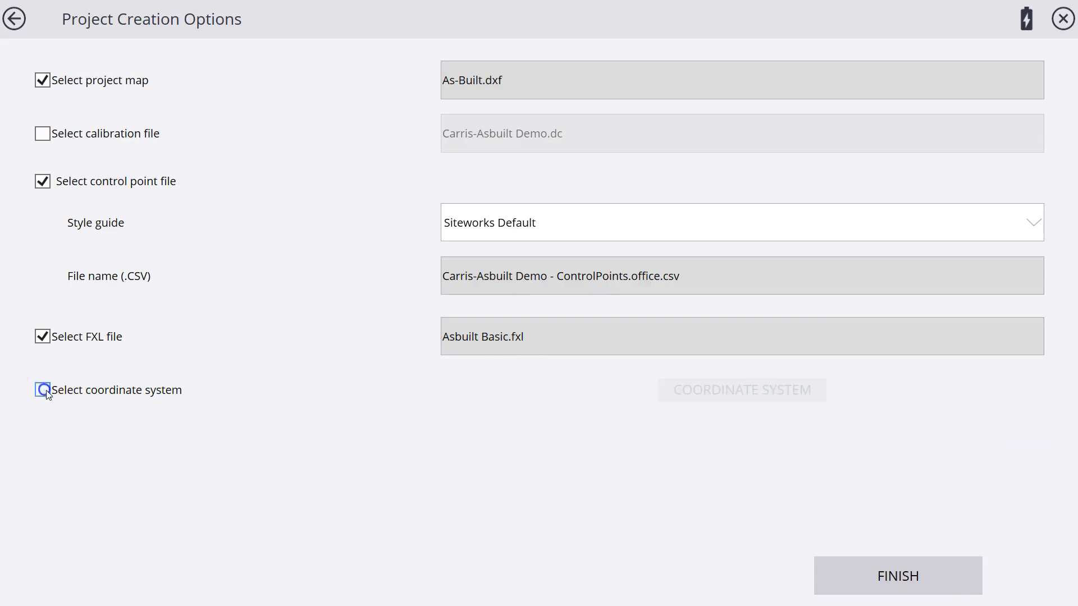
pyautogui.click(43, 134)
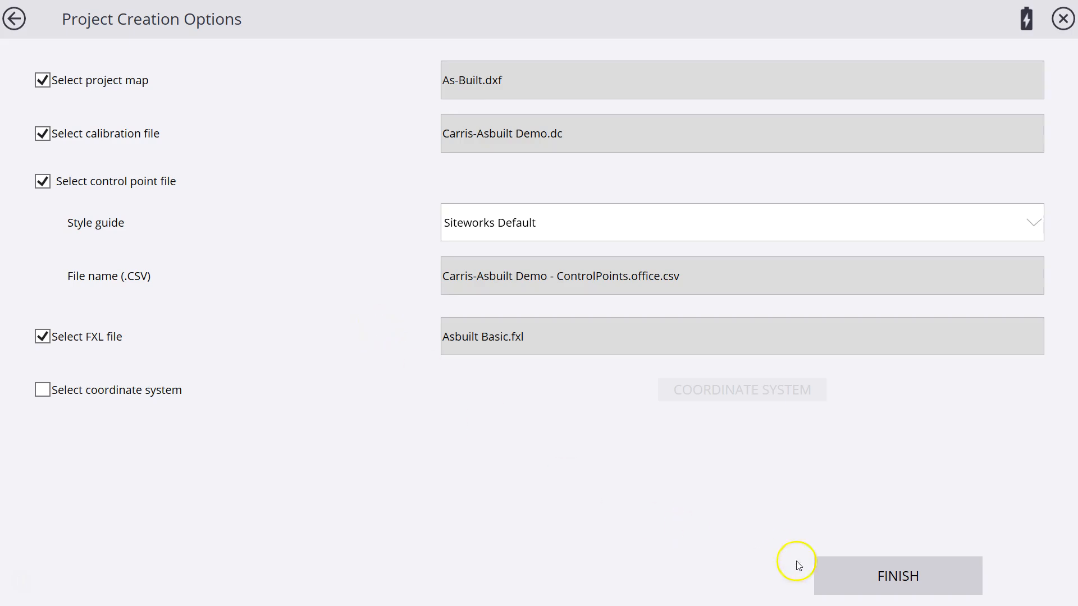
# Finish creating the project and add a work order named Asbuilt Demo Manual with the instructions "Measure Site Improvments"
pyautogui.click(902, 581)
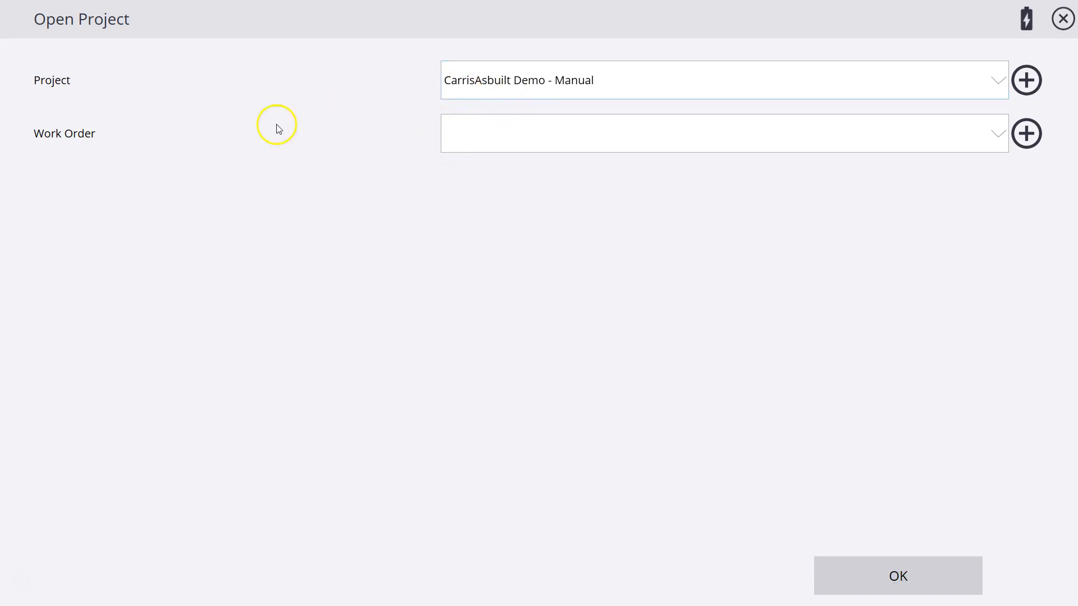
pyautogui.click(1023, 145)
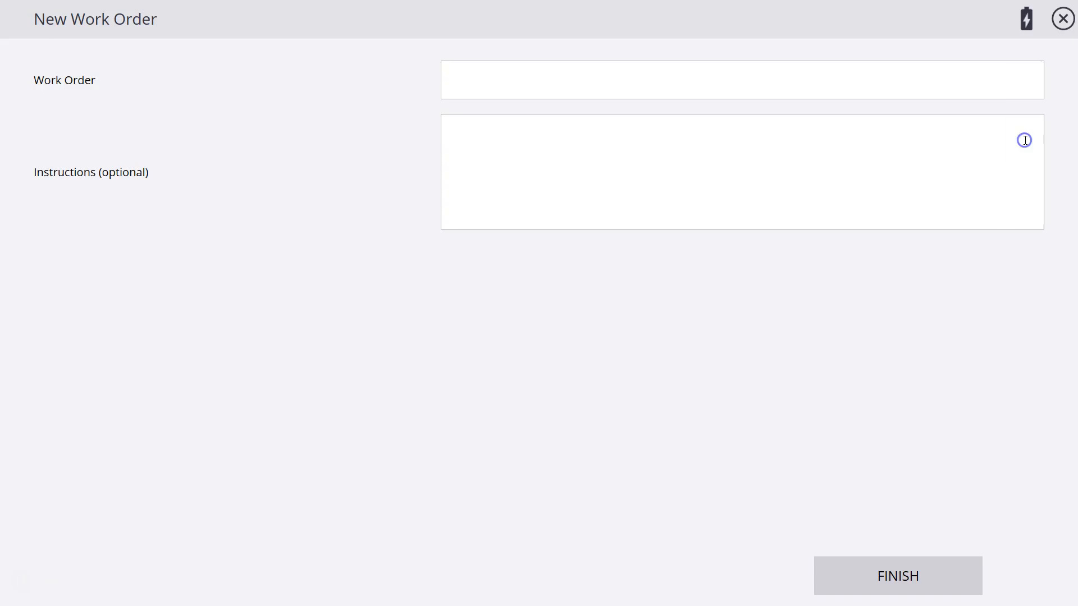
pyautogui.click(486, 84)
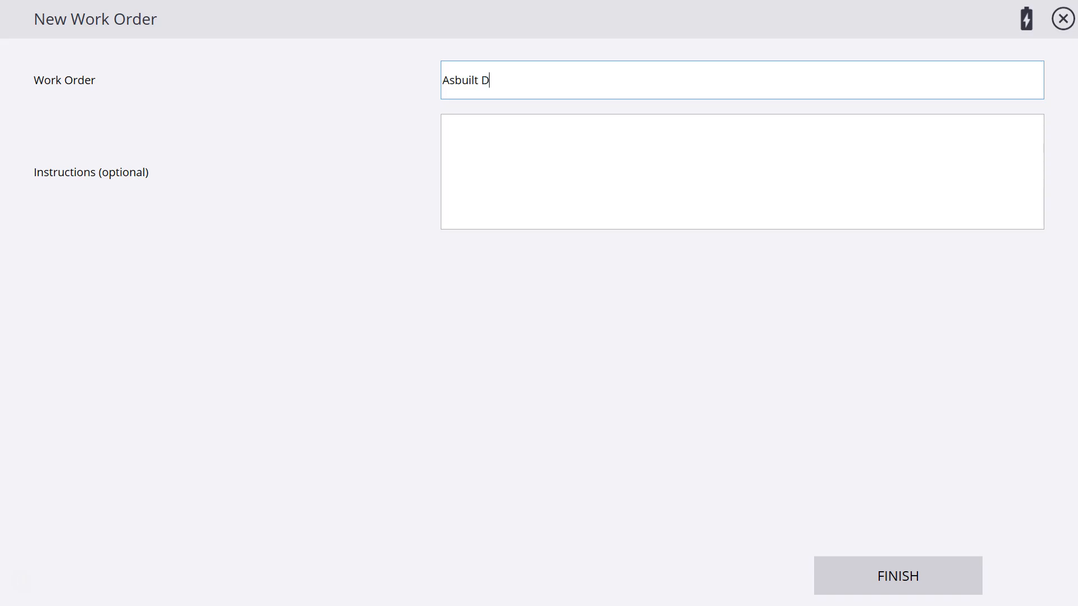
pyautogui.write('Asbuilt Demo Manual')
pyautogui.press('Tab')
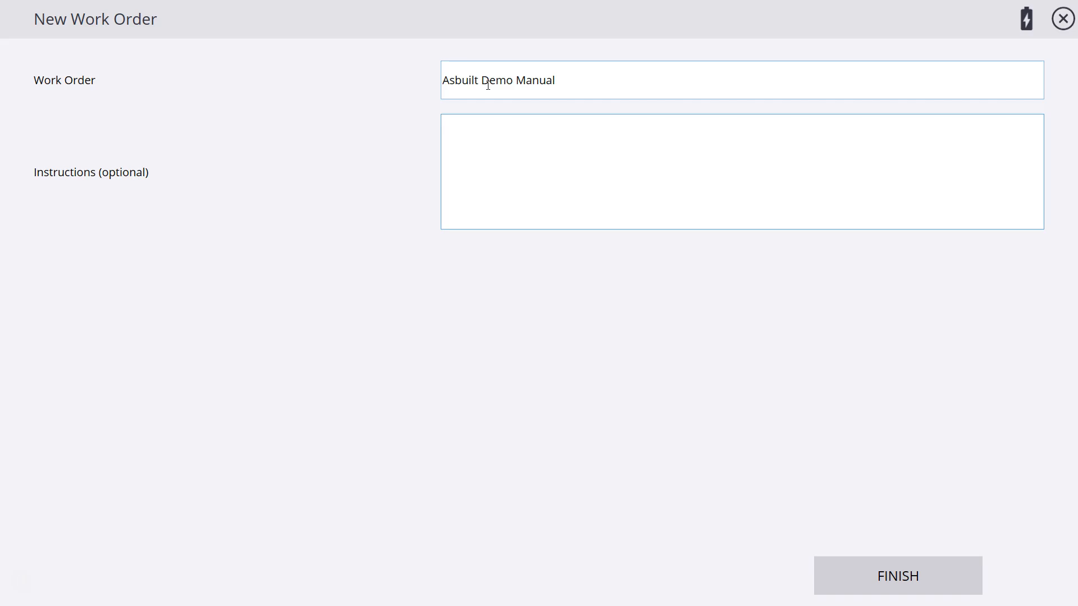
pyautogui.write('Measure SiteImpro')
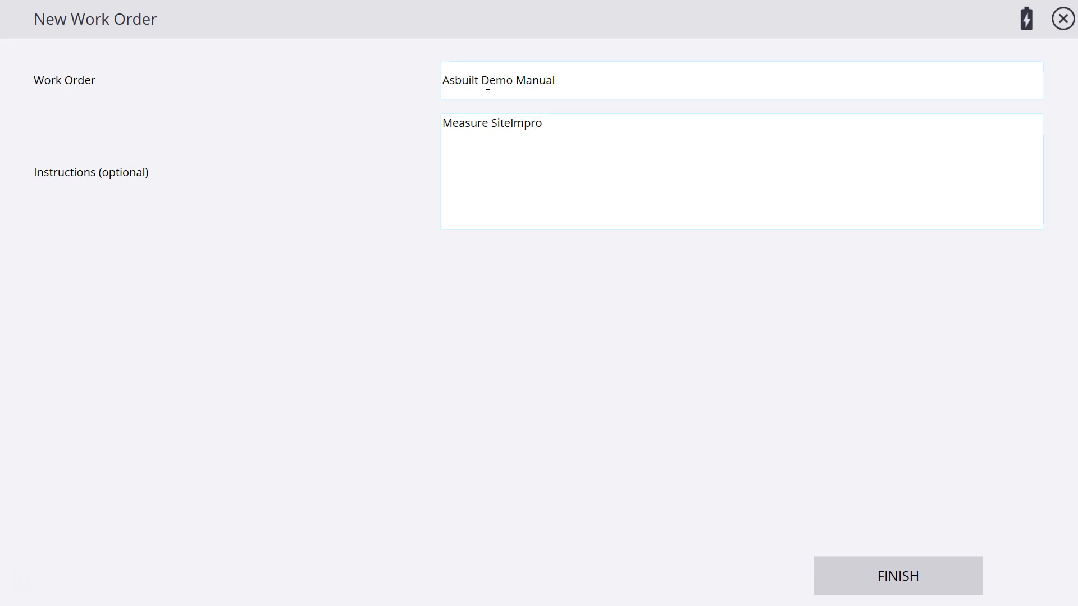
pyautogui.write('ments')
pyautogui.click(519, 121)
pyautogui.click(510, 123)
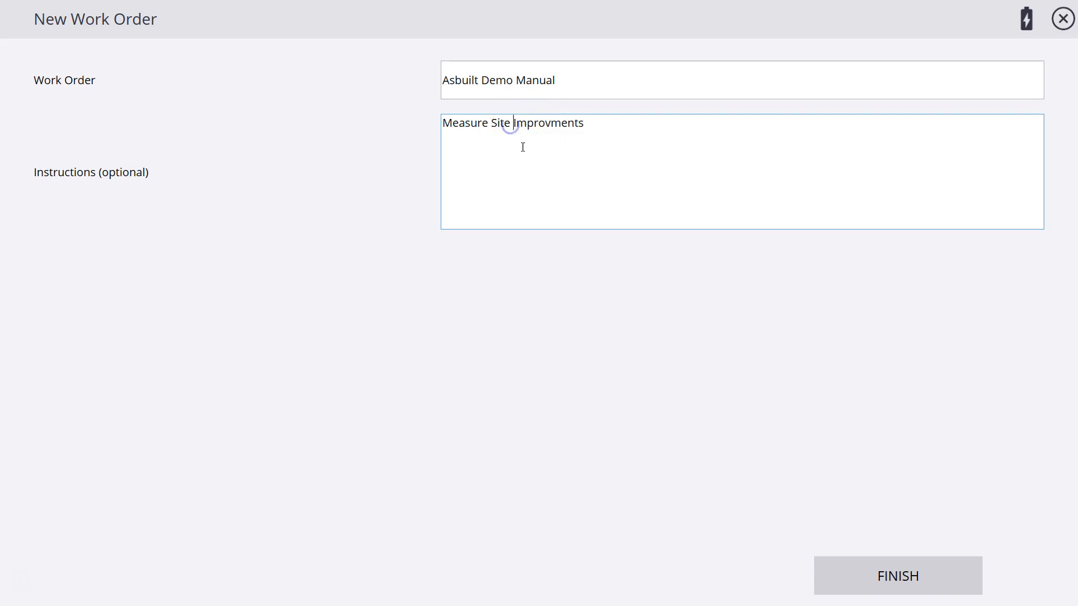
pyautogui.click(897, 576)
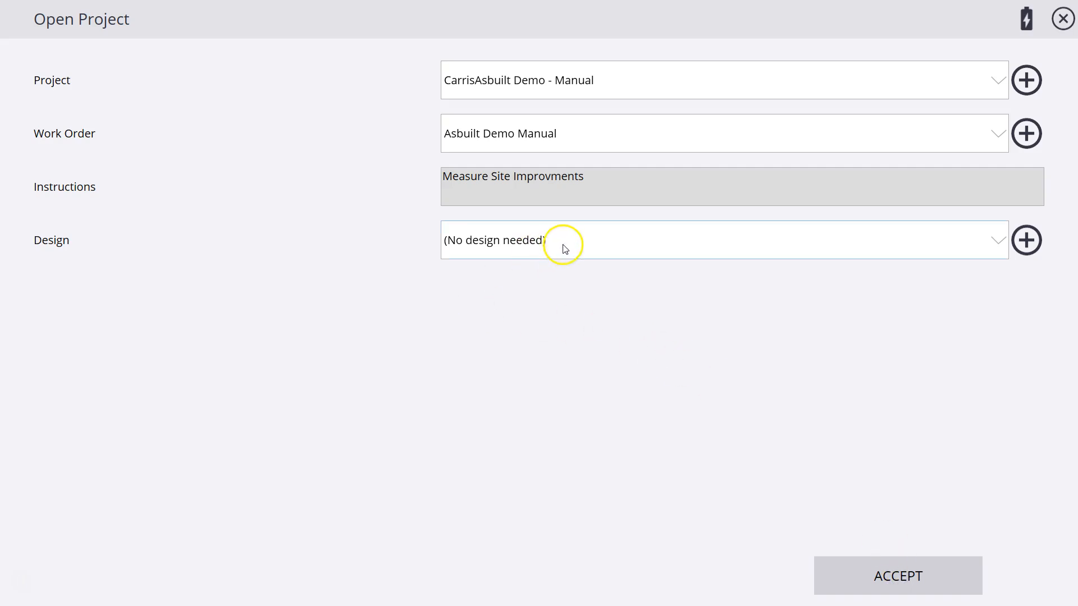
# Start a new design named Asbuilt Background for the work order, using AsBUILT DMEO SURFACE.ttm as its design file
pyautogui.click(1001, 241)
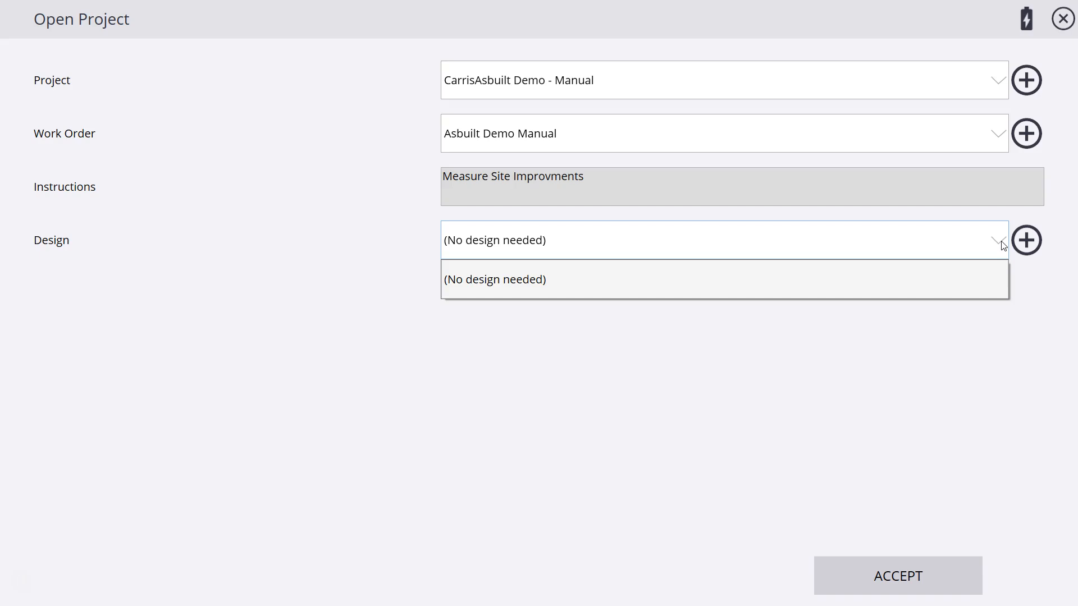
pyautogui.click(1033, 249)
pyautogui.click(1033, 249)
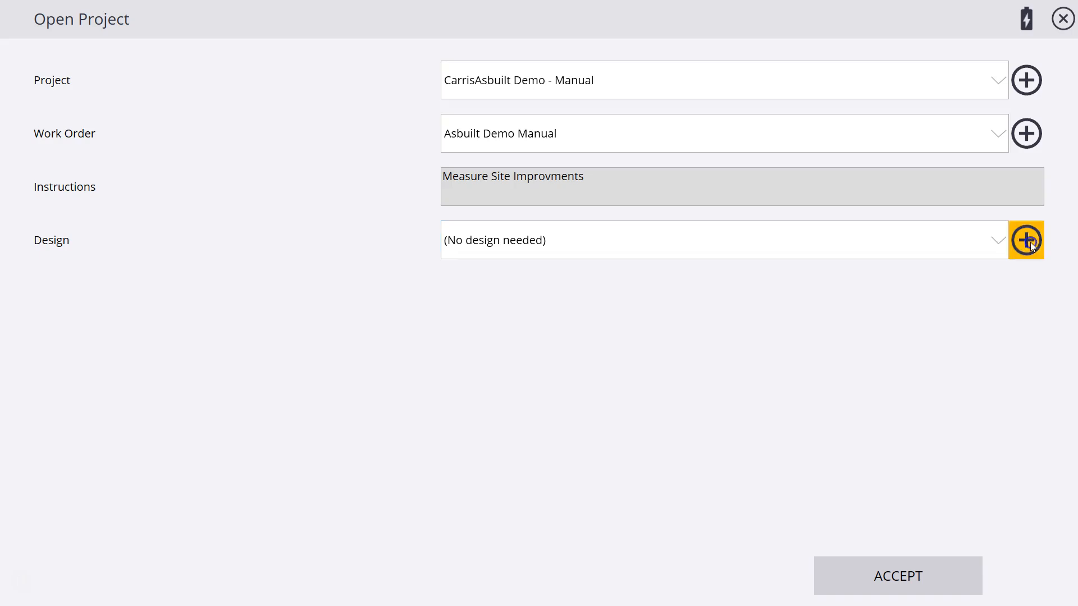
pyautogui.click(420, 83)
pyautogui.click(488, 76)
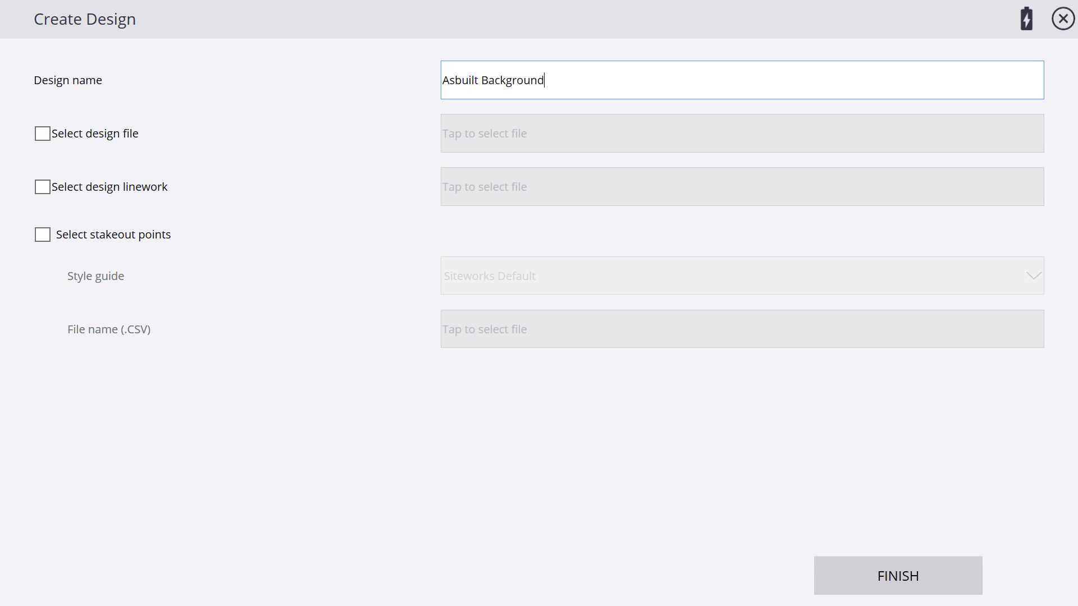
pyautogui.click(45, 134)
pyautogui.click(469, 143)
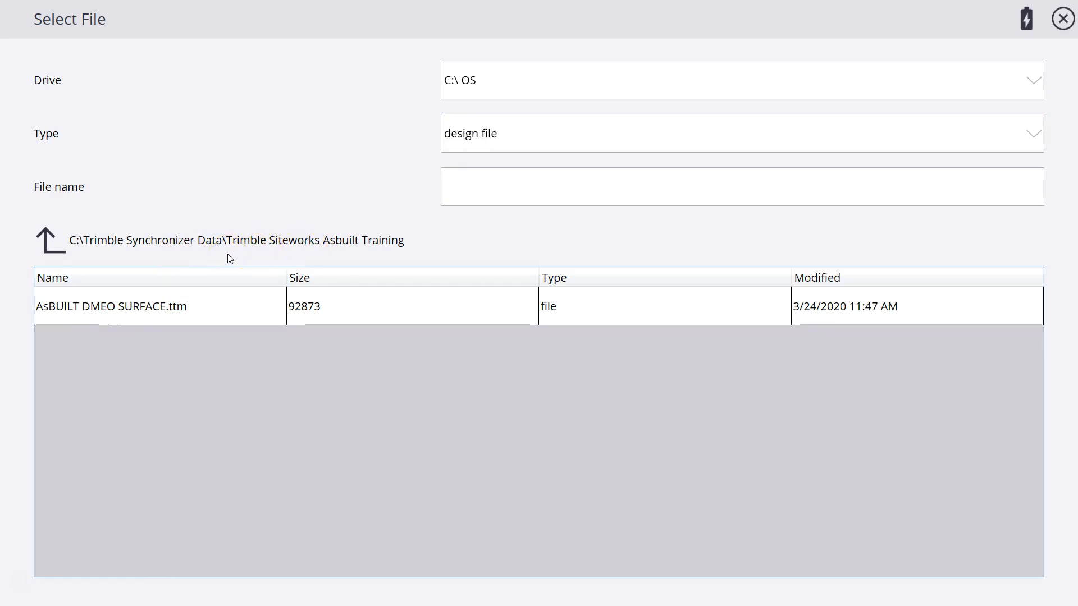
pyautogui.click(110, 312)
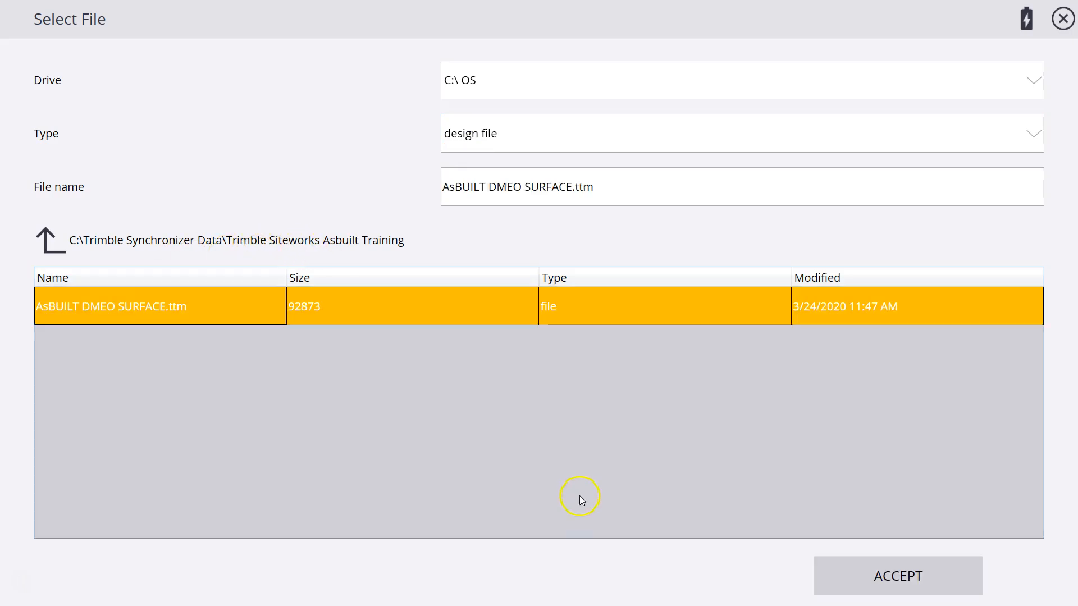
pyautogui.click(855, 578)
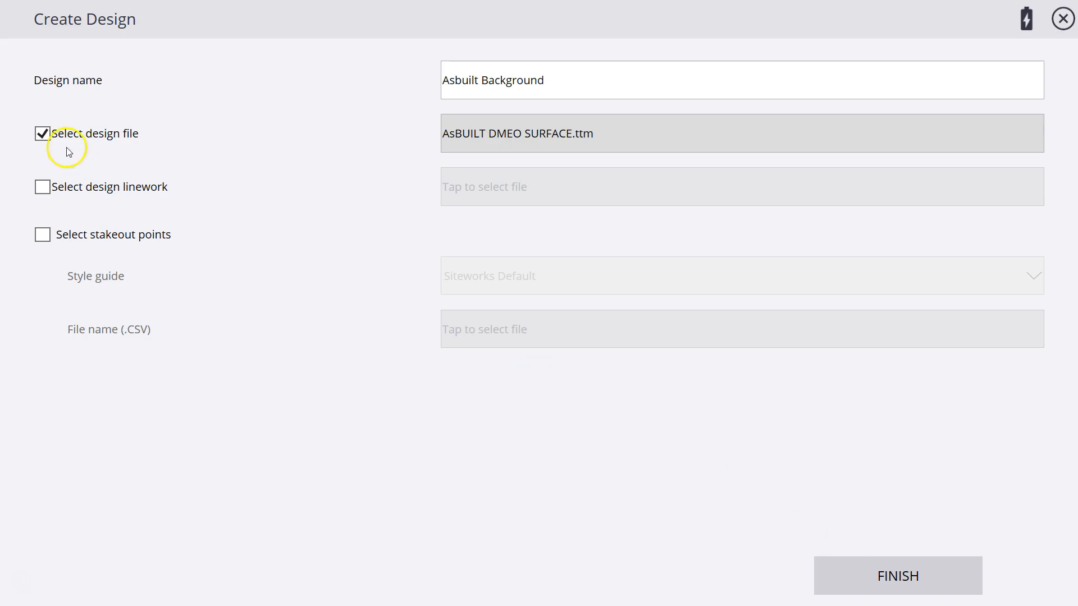
# Assign As-Built.dxf as the design linework and finish creating the design without stakeout points
pyautogui.click(42, 187)
pyautogui.click(457, 181)
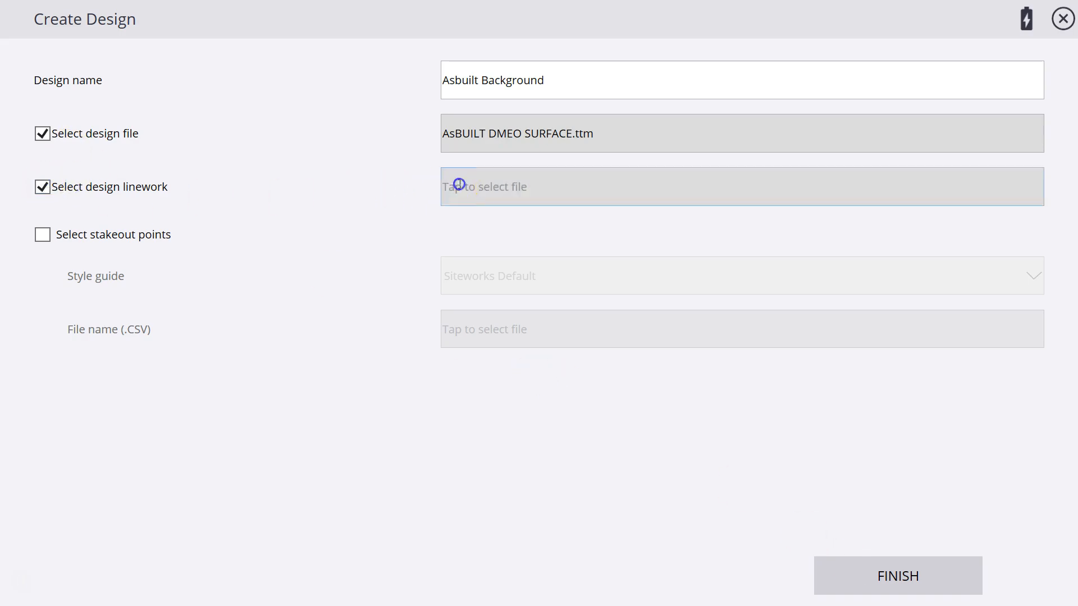
pyautogui.click(108, 312)
pyautogui.click(878, 583)
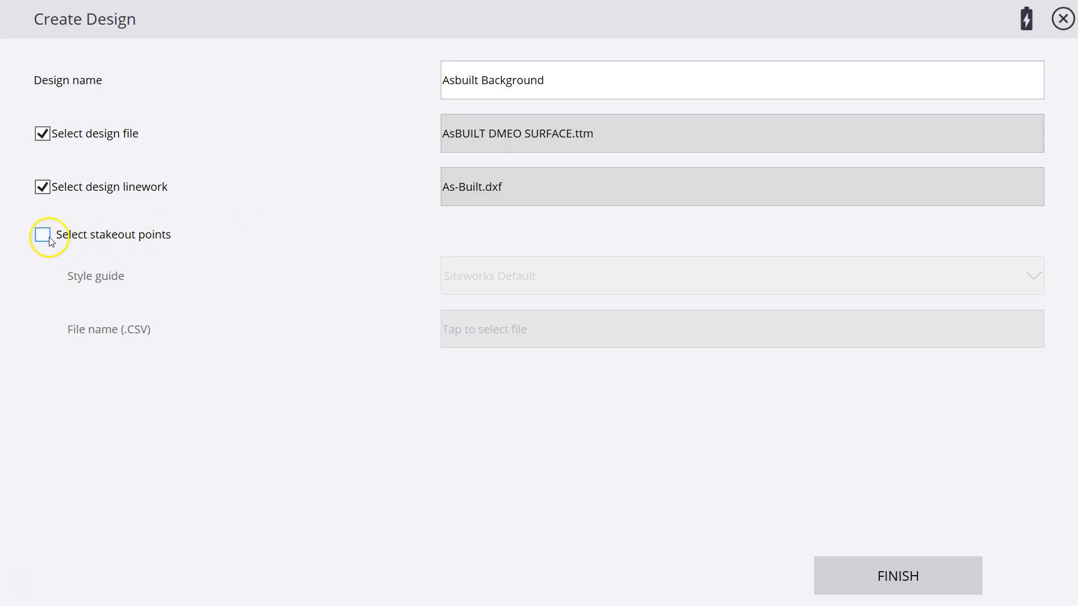
pyautogui.click(899, 583)
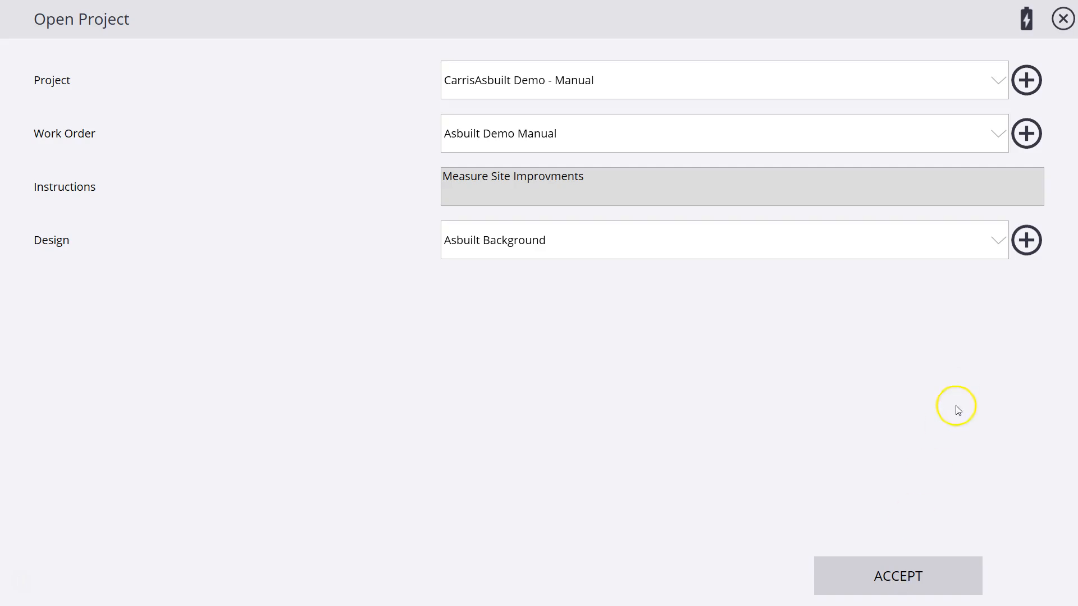
# Open the project with the selected work order and design, and show the FXL feature codes on the map
pyautogui.click(911, 578)
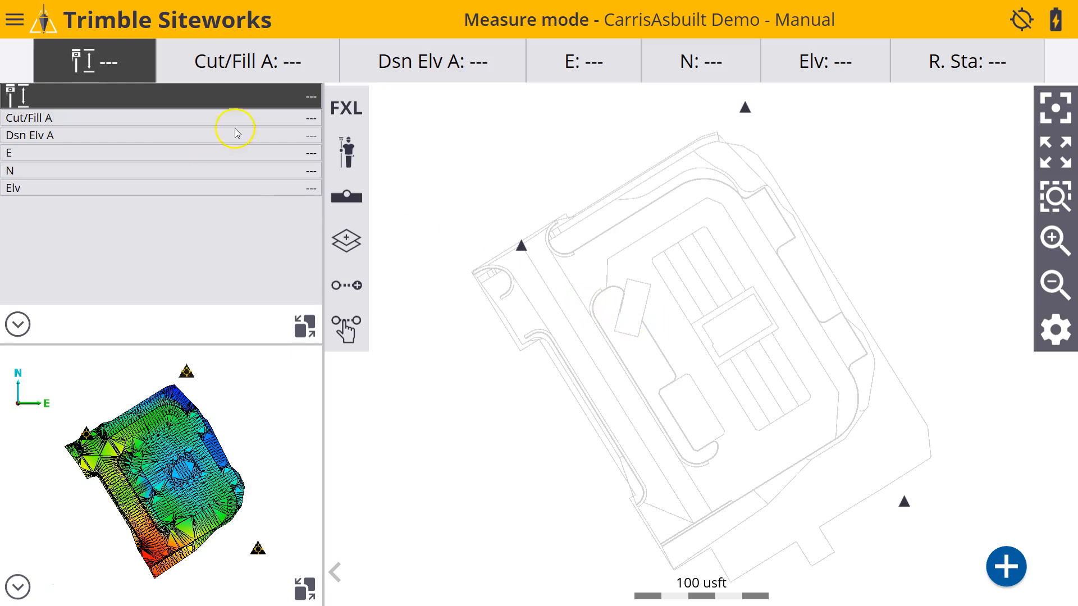
pyautogui.click(348, 111)
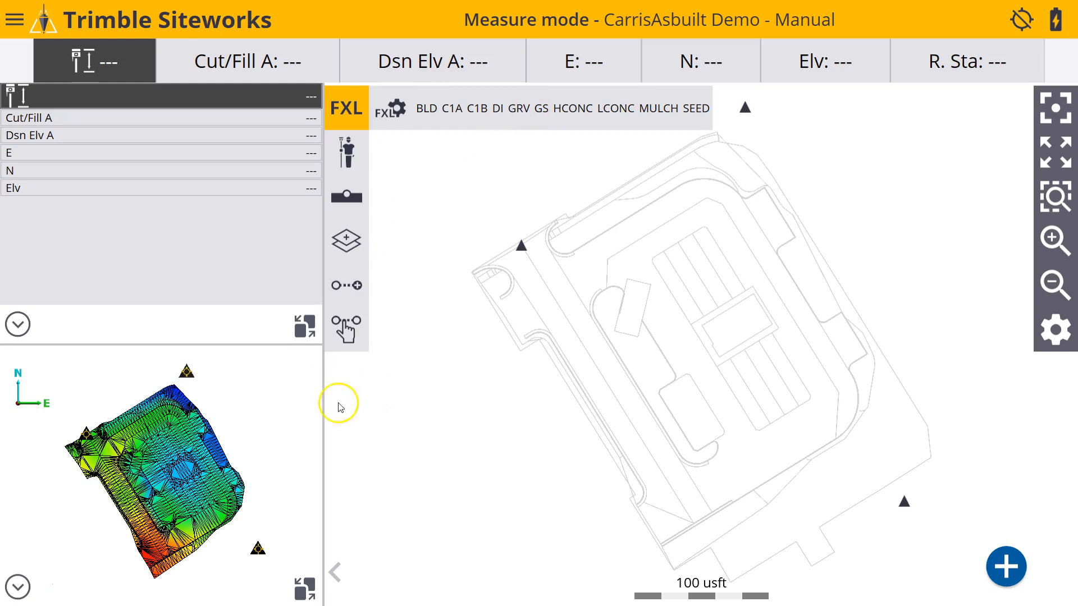
# Display AsBuilt Background.jpg from the Trimble Siteworks Asbuilt Training folder as the map's background image
pyautogui.click(12, 25)
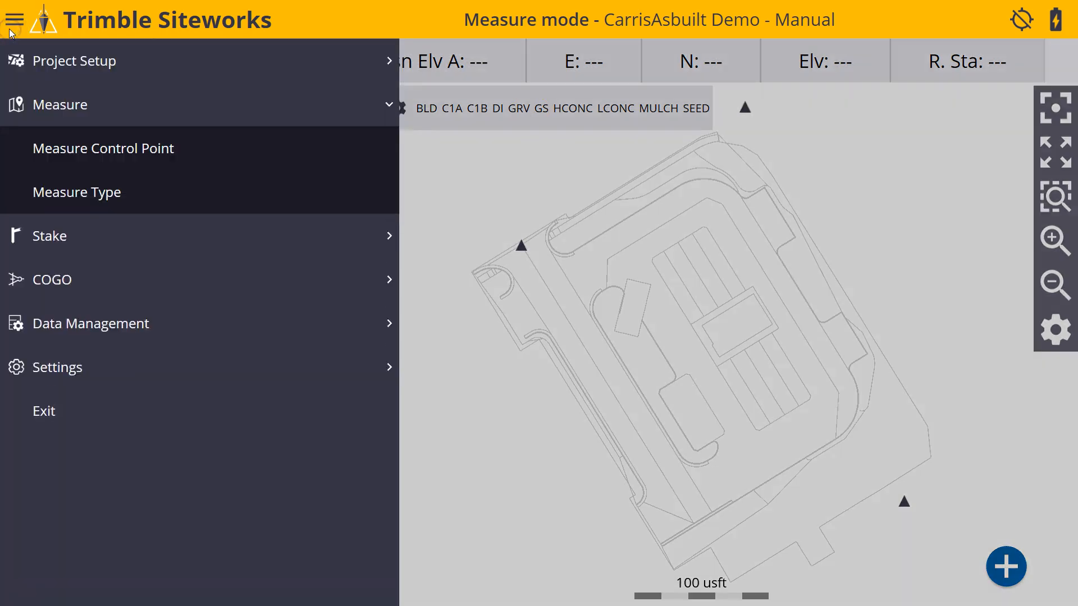
pyautogui.click(53, 365)
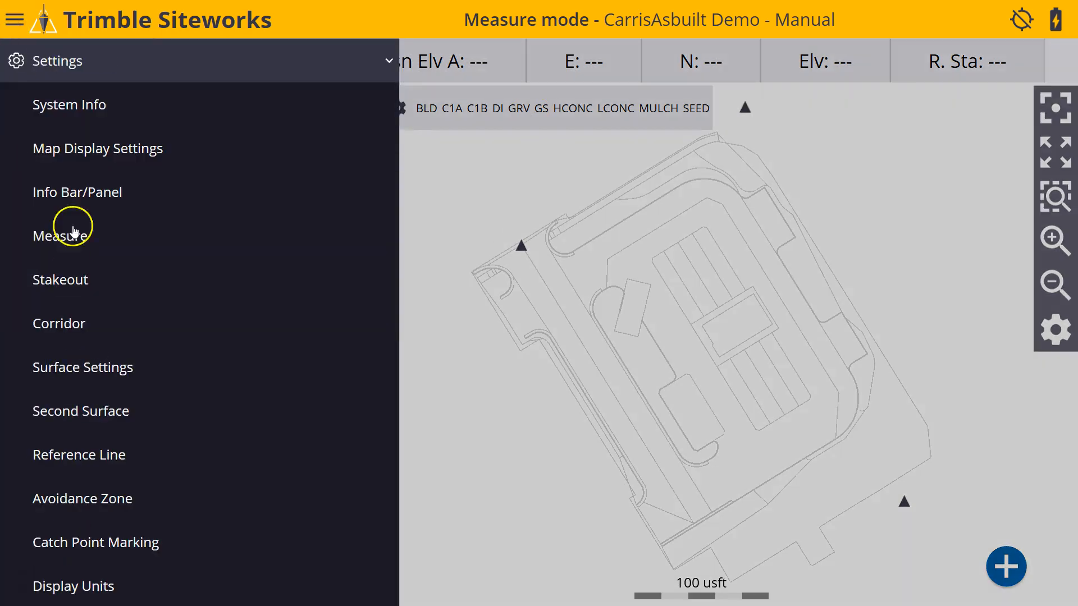
pyautogui.click(73, 154)
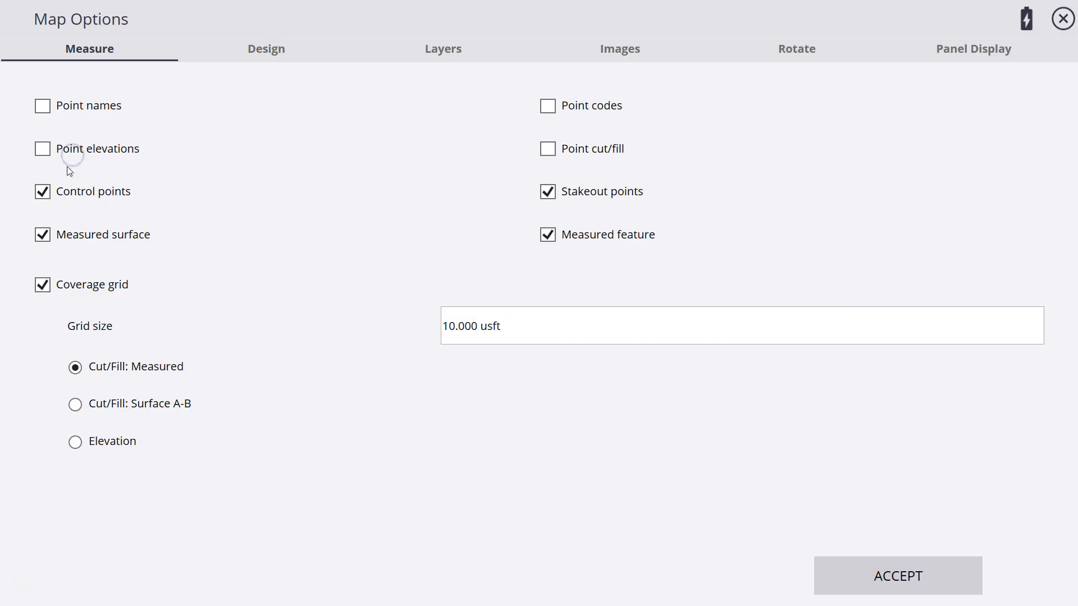
pyautogui.click(631, 54)
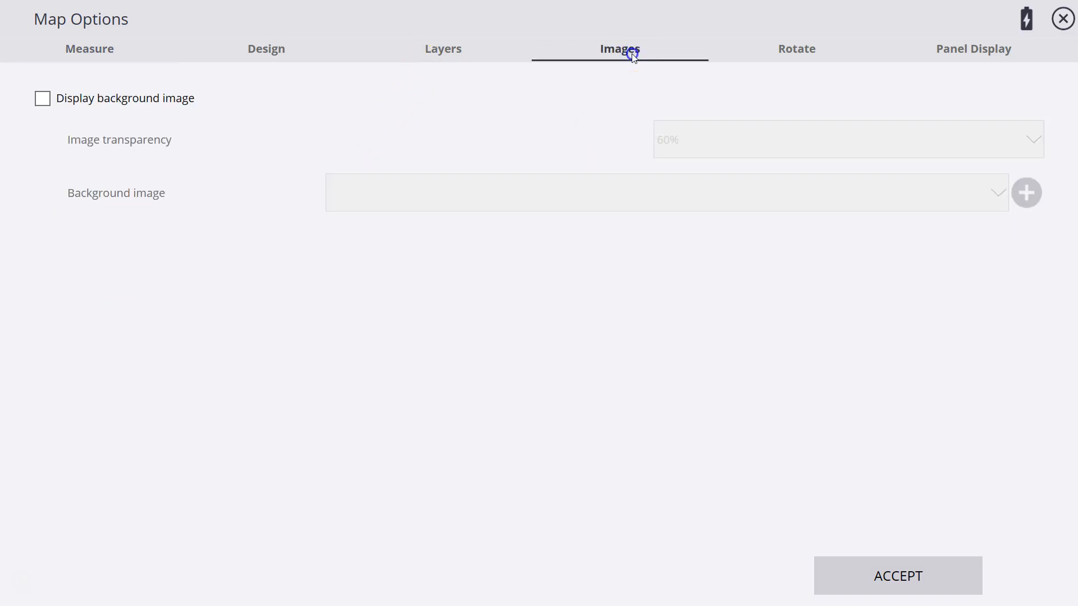
pyautogui.click(42, 100)
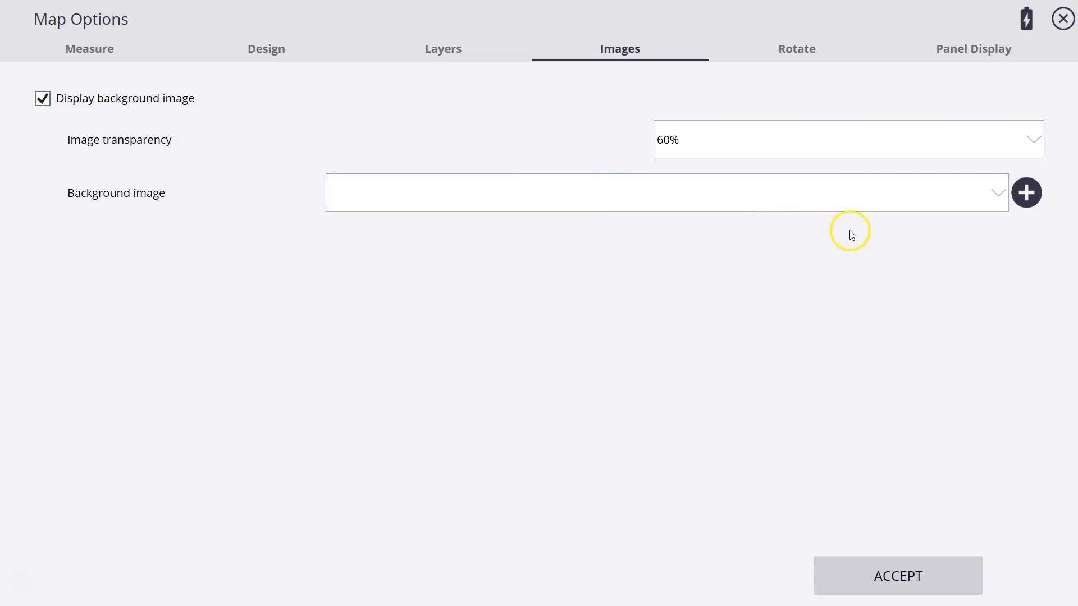
pyautogui.click(1024, 193)
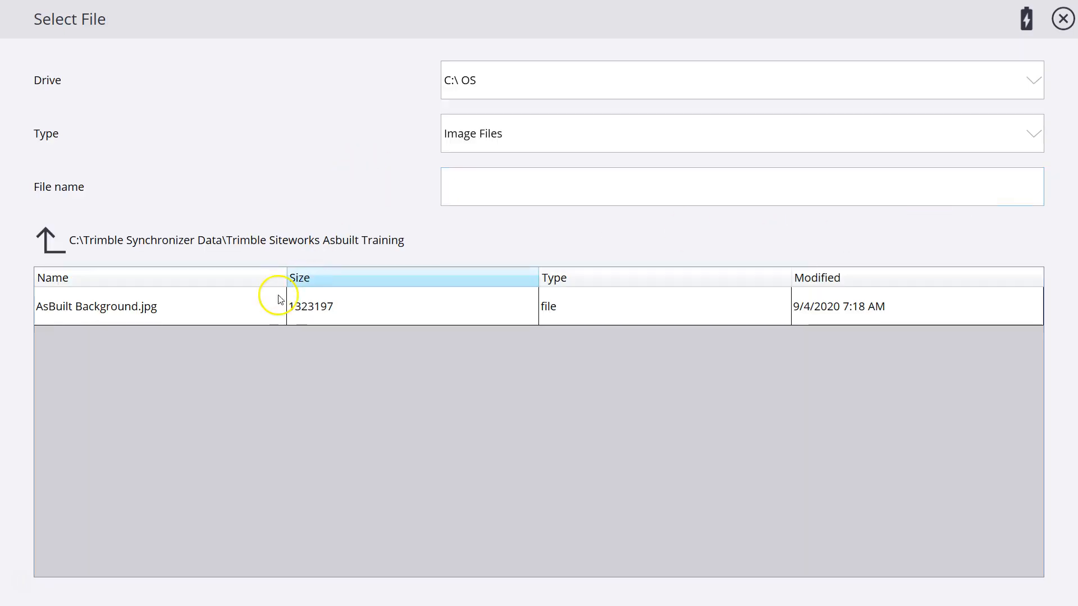
pyautogui.click(91, 309)
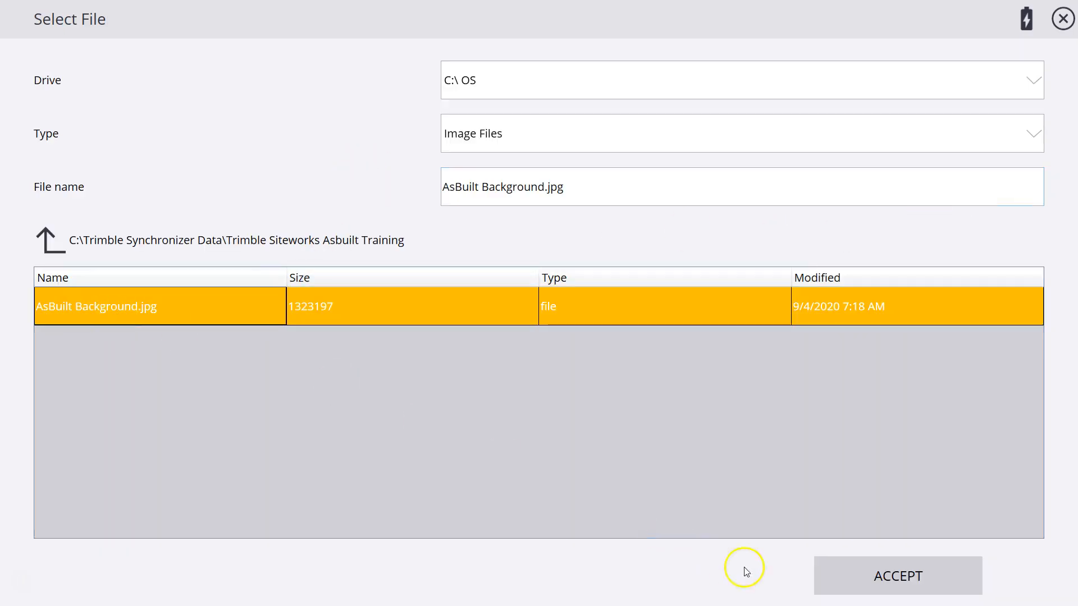
pyautogui.click(885, 584)
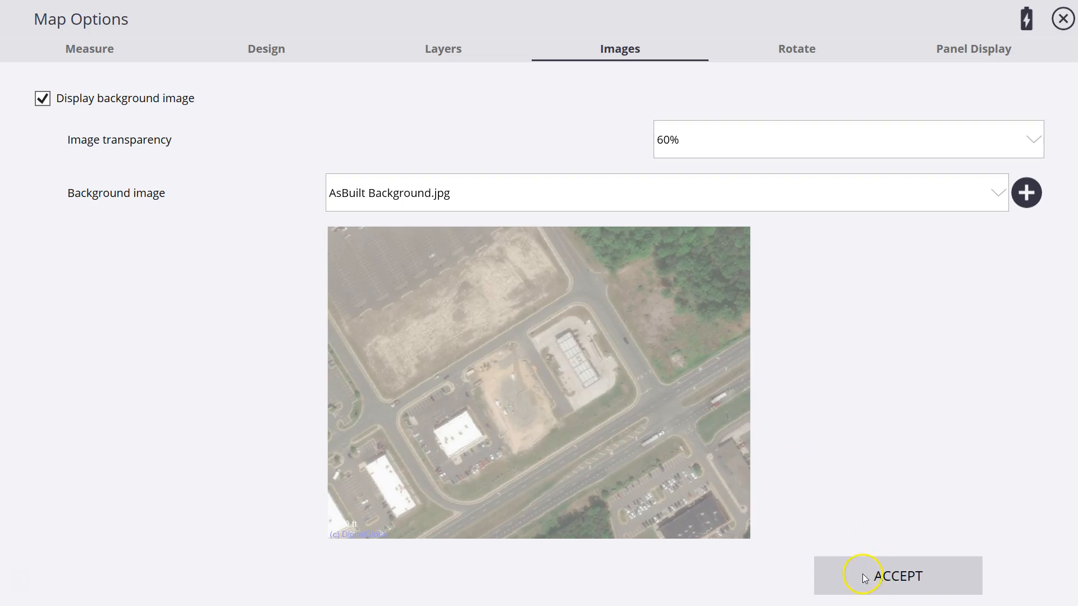
pyautogui.click(864, 574)
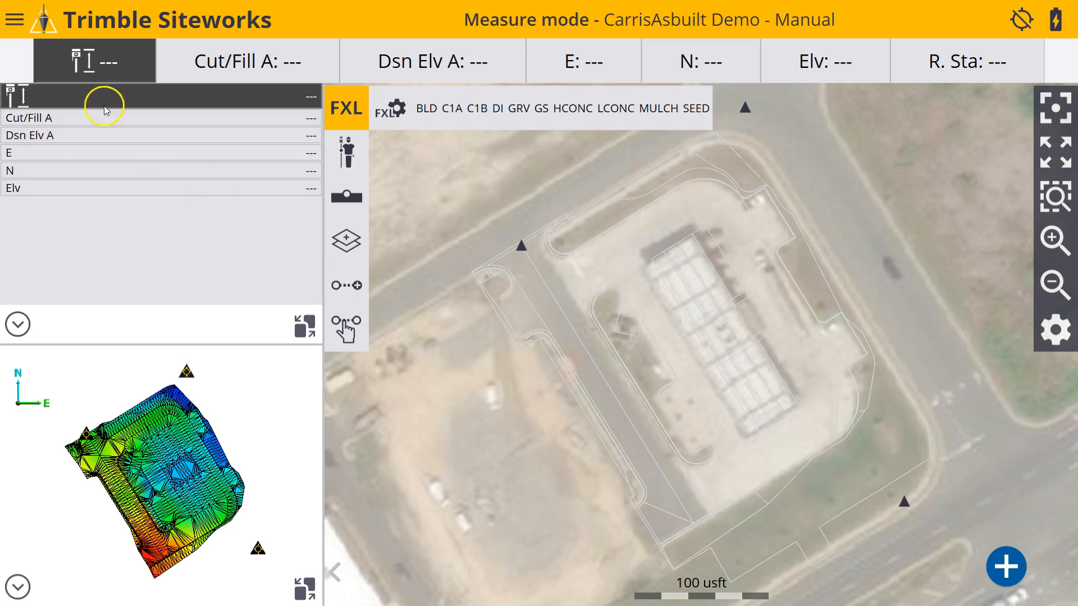
# Turn off the coverage grid in the map display settings
pyautogui.click(15, 21)
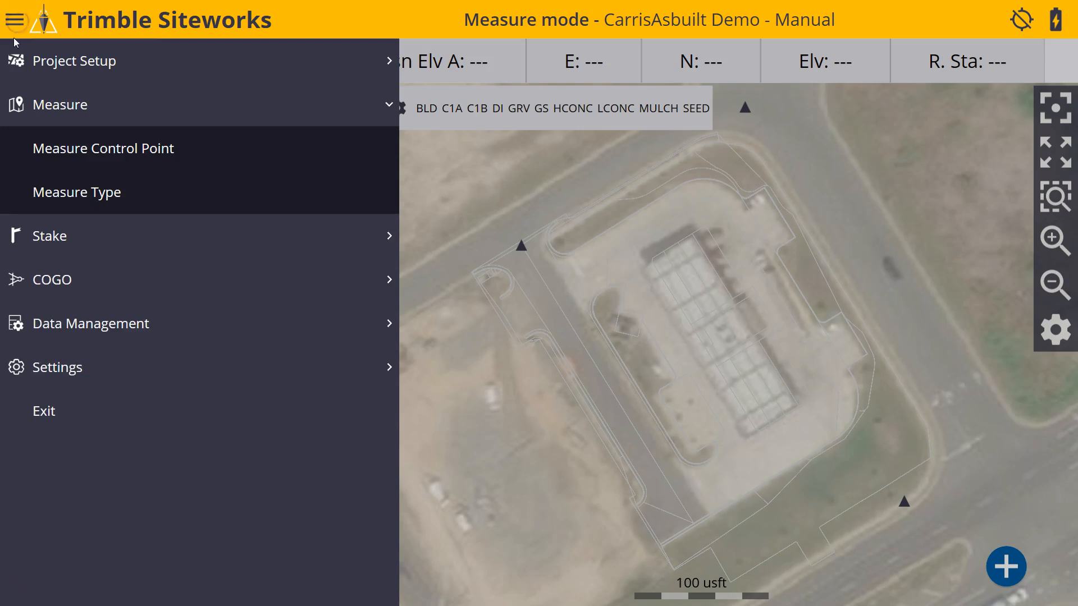
pyautogui.click(63, 369)
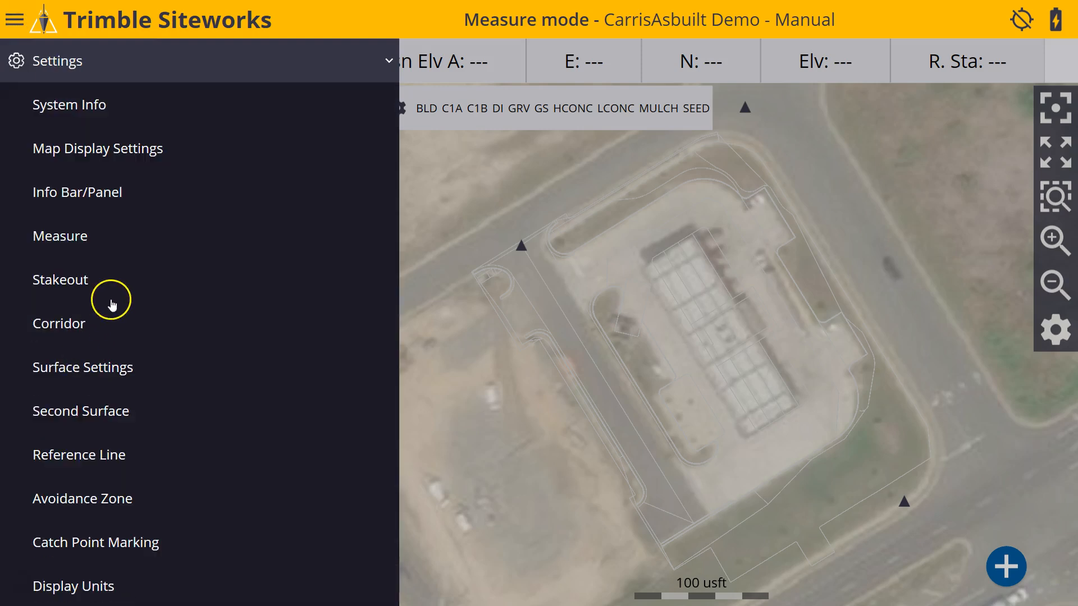
pyautogui.click(108, 149)
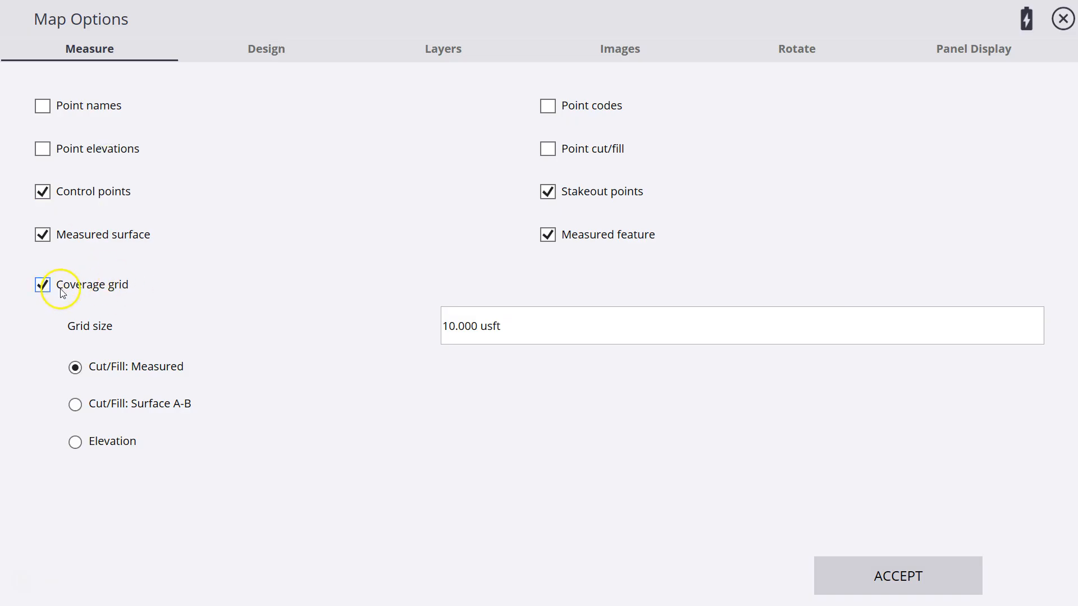
pyautogui.click(43, 285)
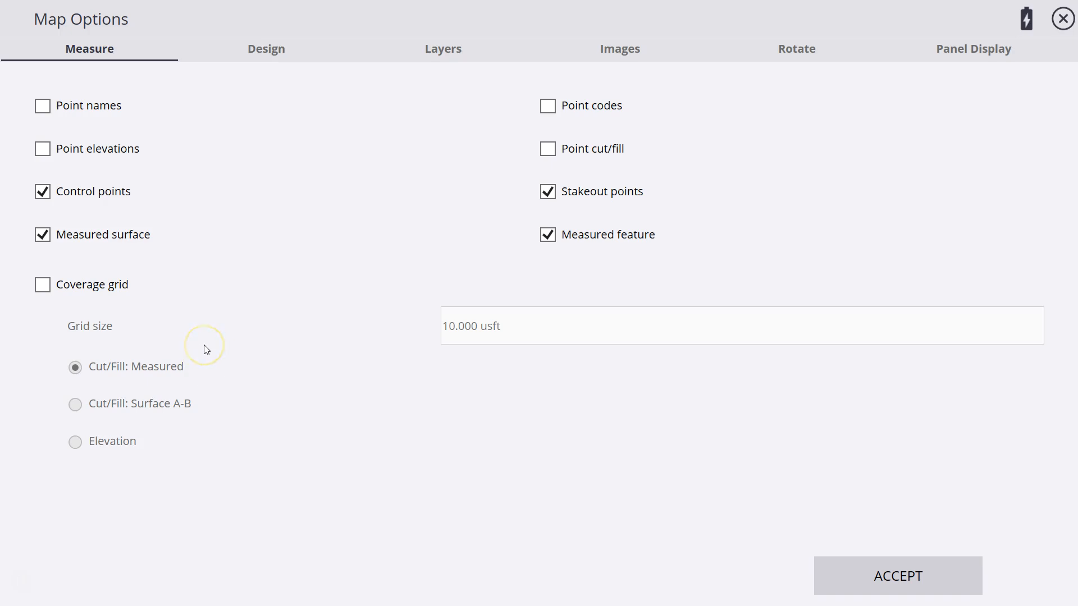
pyautogui.click(942, 578)
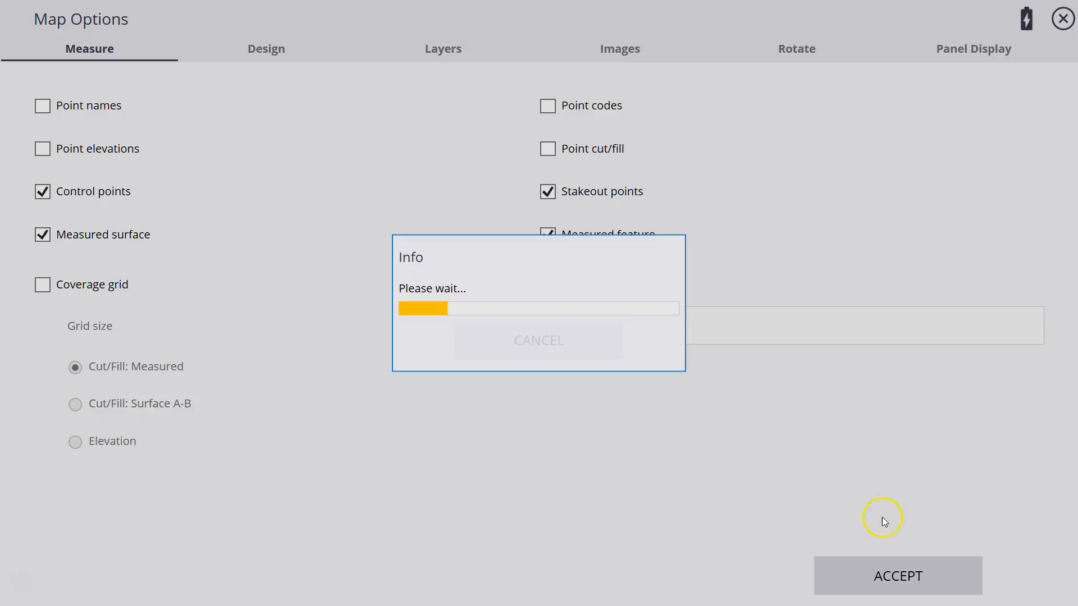